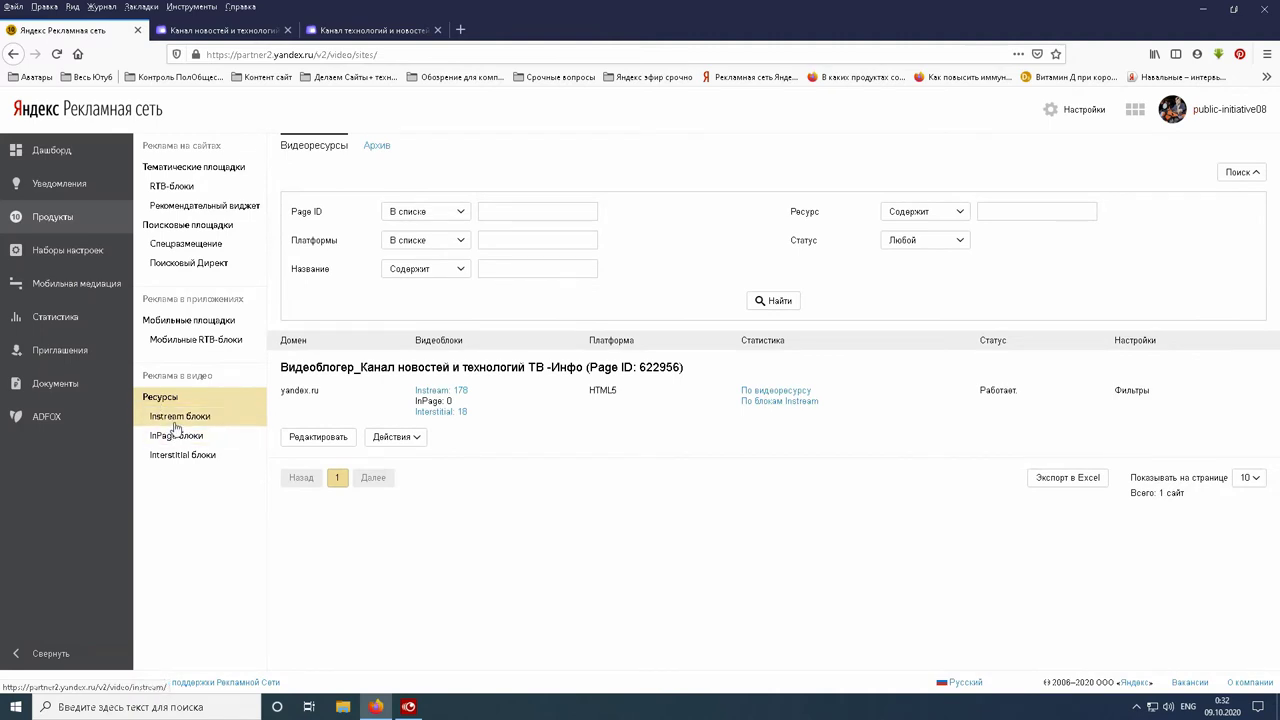
View the Instream, InPage and Interstitial video block lists one after another.
{"action": "left_click", "coordinate": [175, 428]}
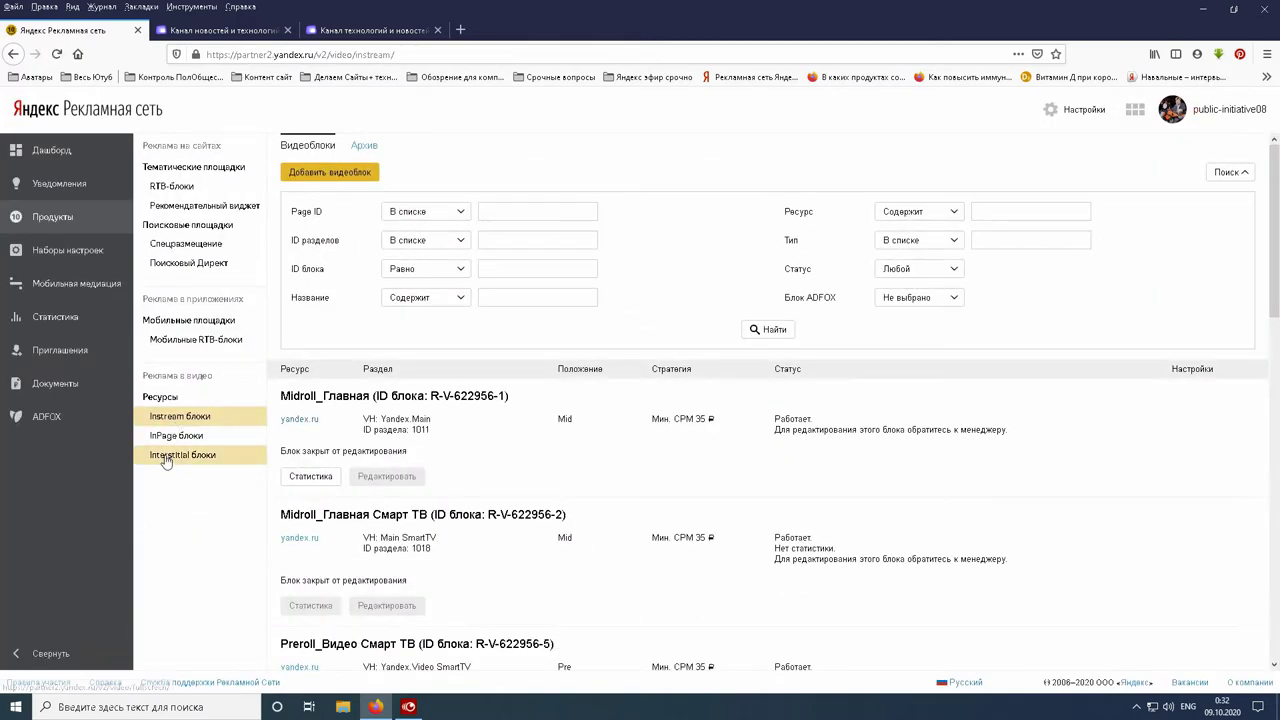
{"action": "left_click", "coordinate": [170, 444]}
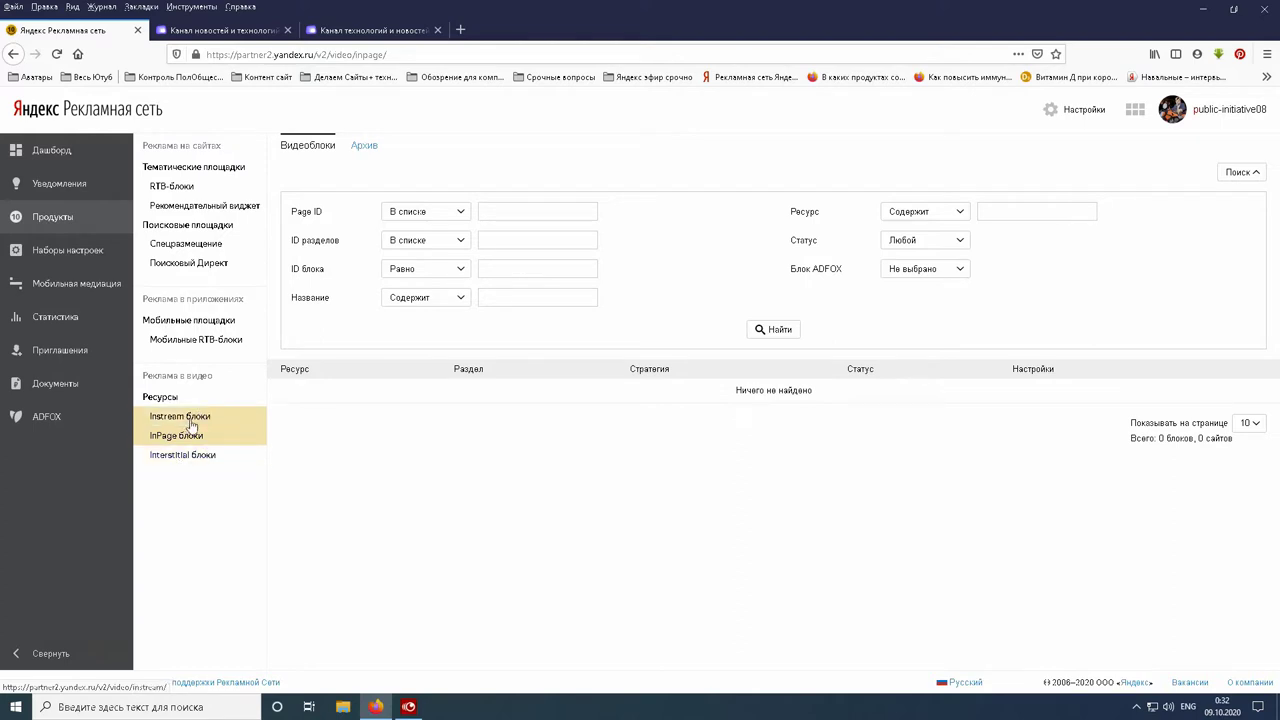
{"action": "left_click", "coordinate": [199, 462]}
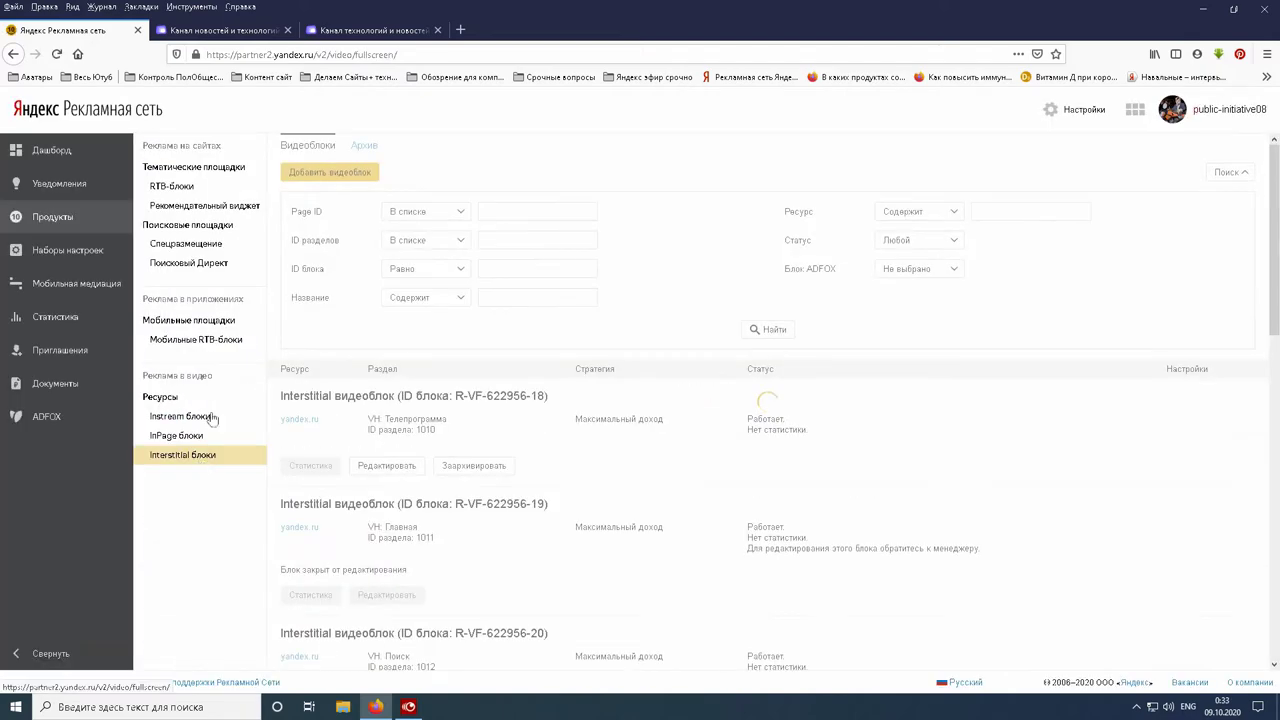
Open the form for a new Interstitial video block, check its resource, section and maximum duration choices, and close it without saving.
{"action": "left_click", "coordinate": [339, 176]}
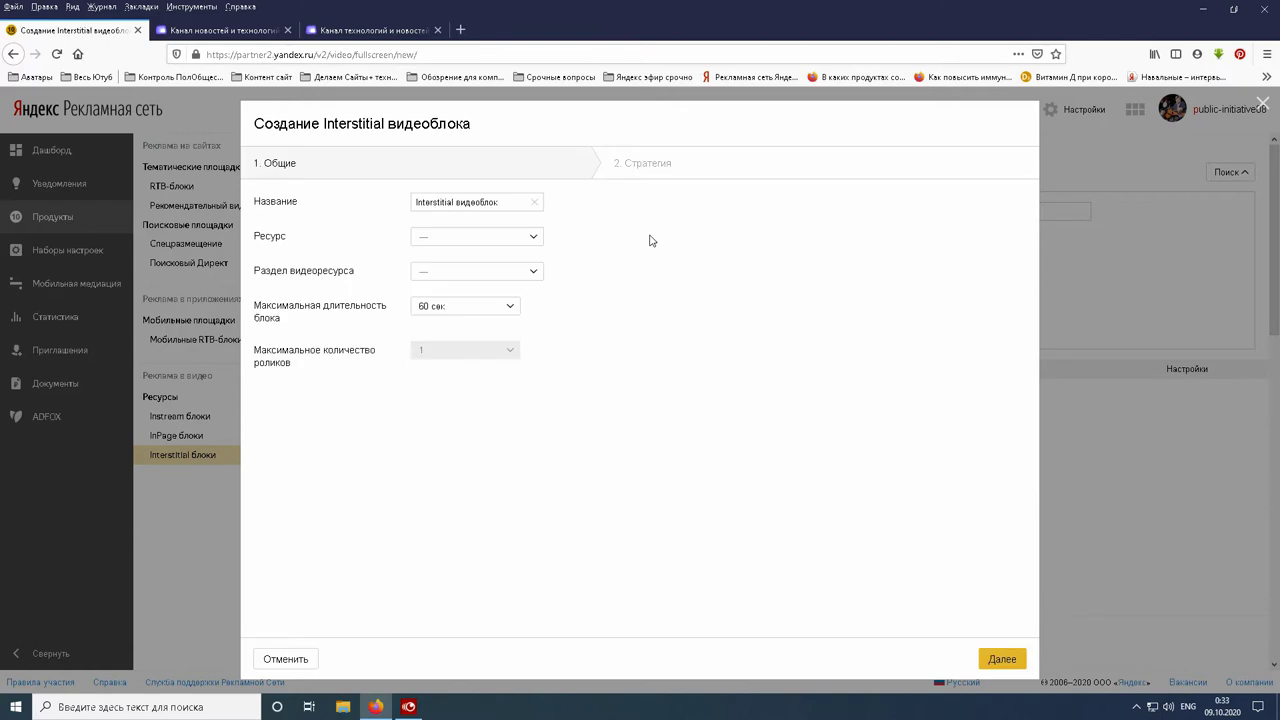
{"action": "left_click", "coordinate": [534, 242]}
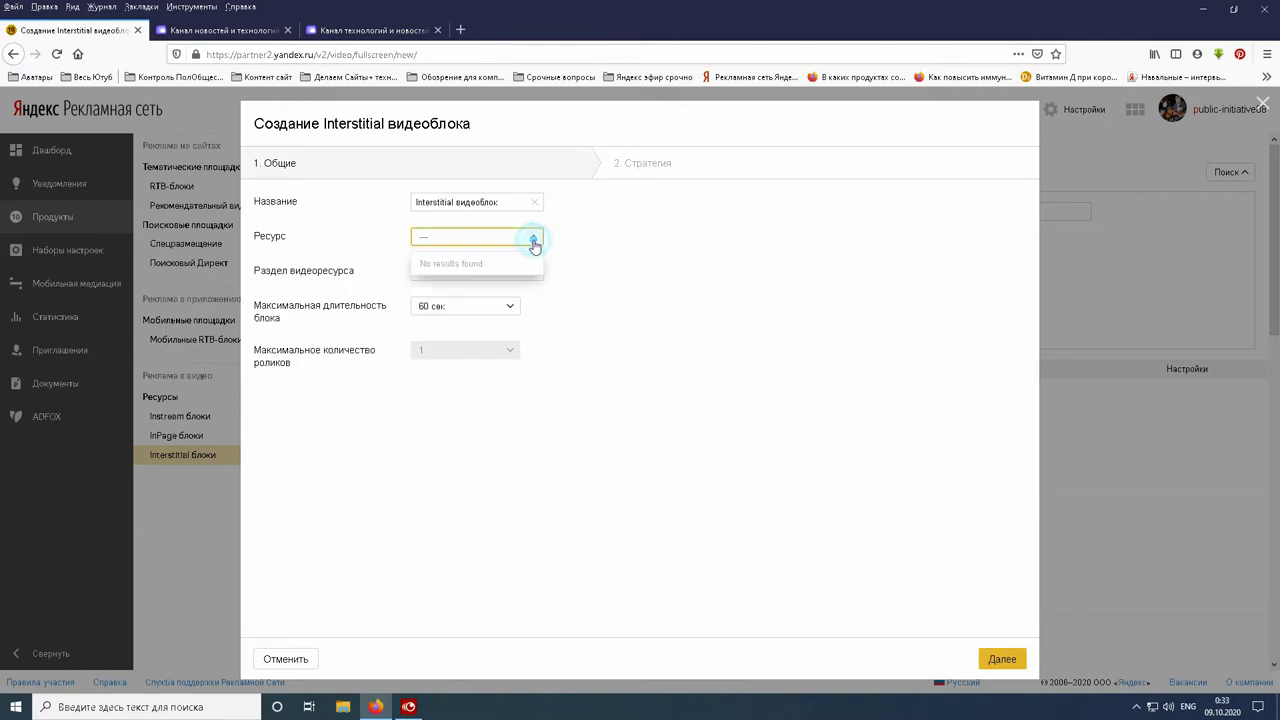
{"action": "left_click", "coordinate": [573, 311]}
{"action": "left_click", "coordinate": [534, 273]}
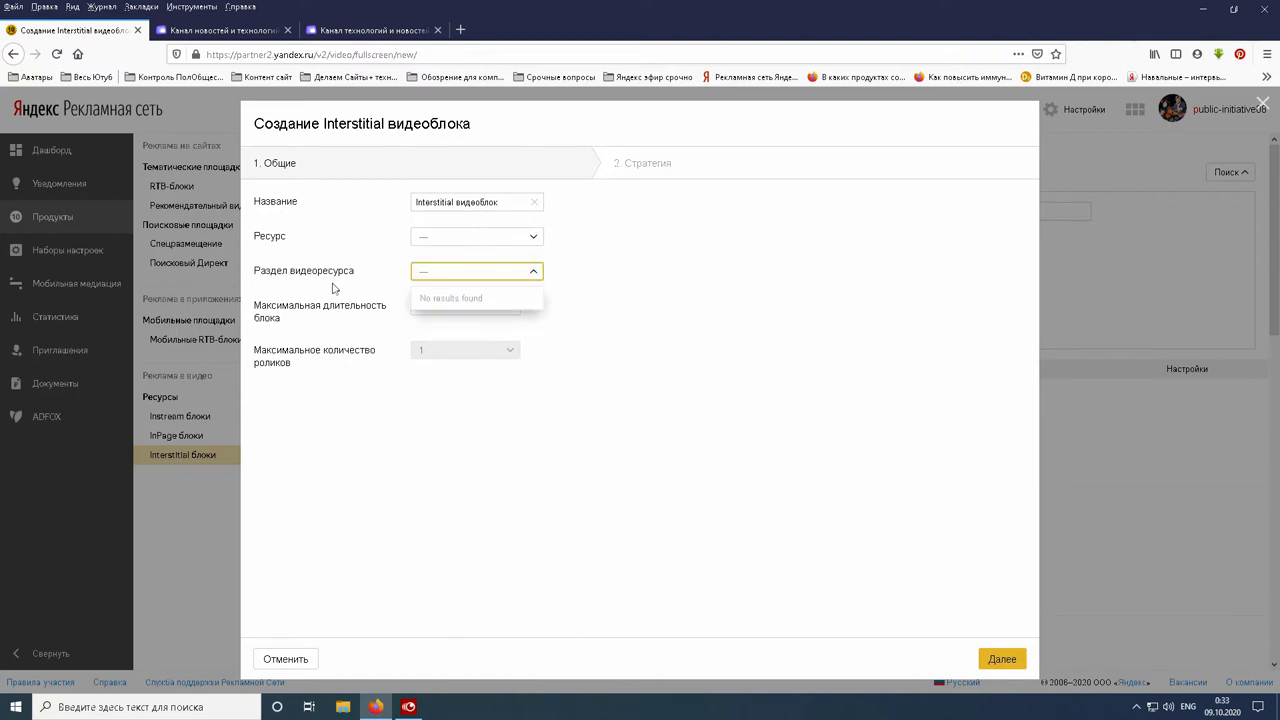
{"action": "left_click", "coordinate": [624, 311]}
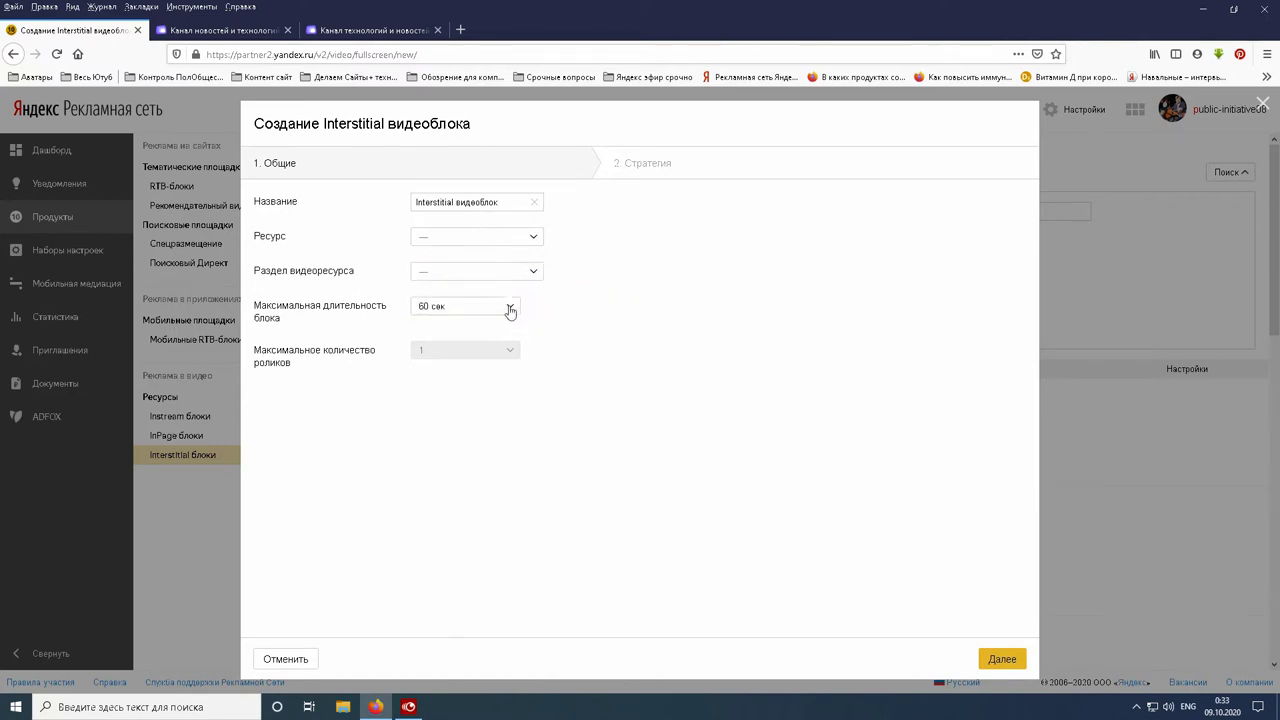
{"action": "left_click", "coordinate": [510, 310]}
{"action": "left_click", "coordinate": [510, 310]}
{"action": "left_click", "coordinate": [1262, 104]}
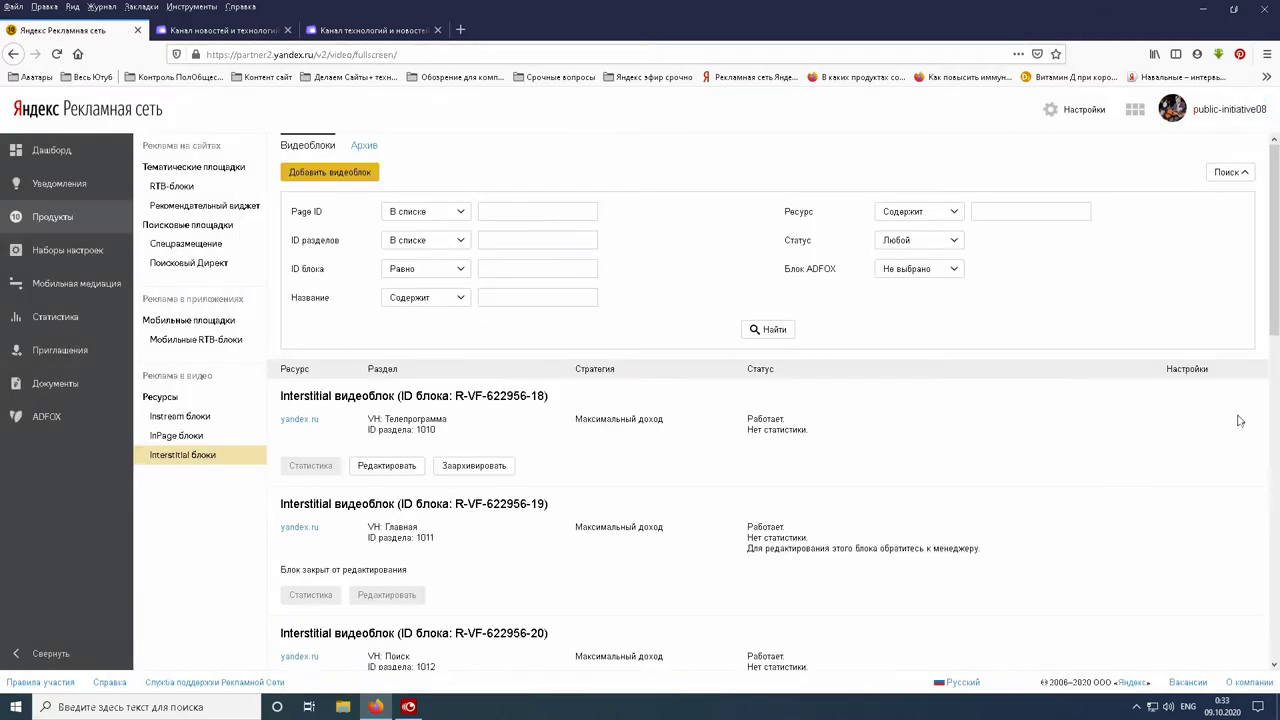
Look through both pages of the Interstitial block list, checking each block's section, strategy and status.
{"action": "scroll", "coordinate": [1238, 420], "scroll_direction": "down", "scroll_amount": 9}
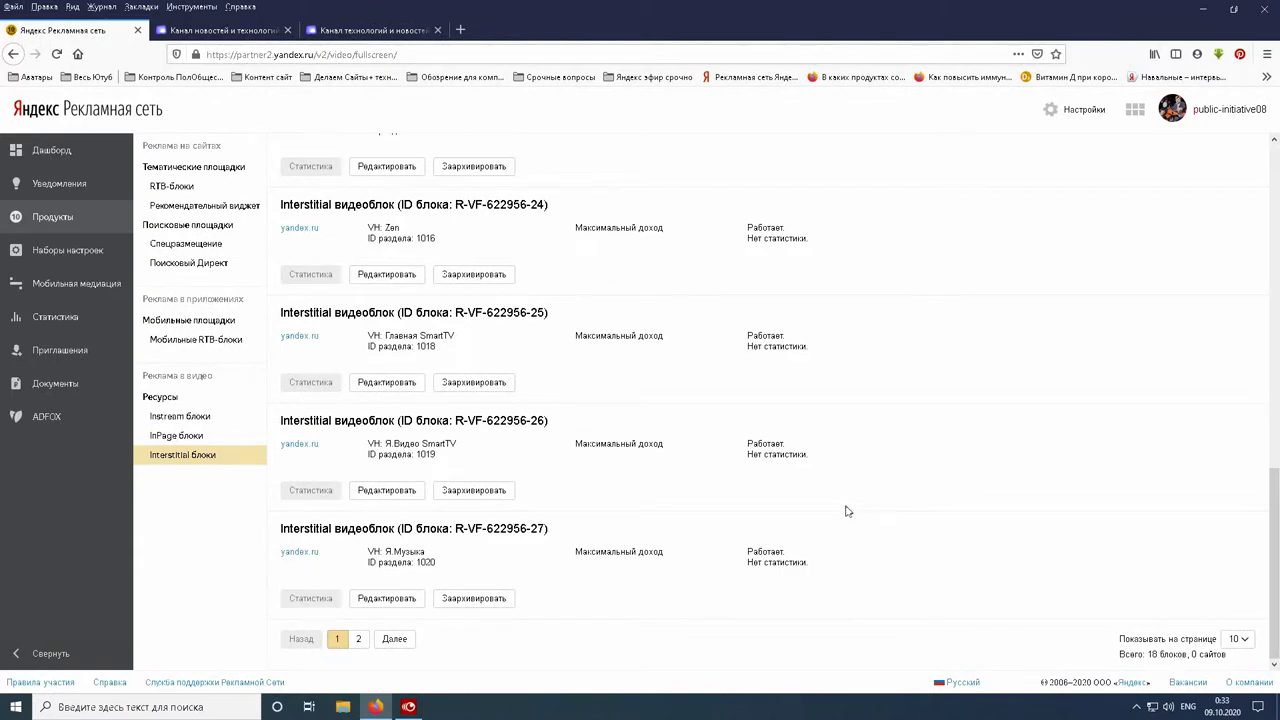
{"action": "scroll", "coordinate": [845, 511], "scroll_direction": "up", "scroll_amount": 4}
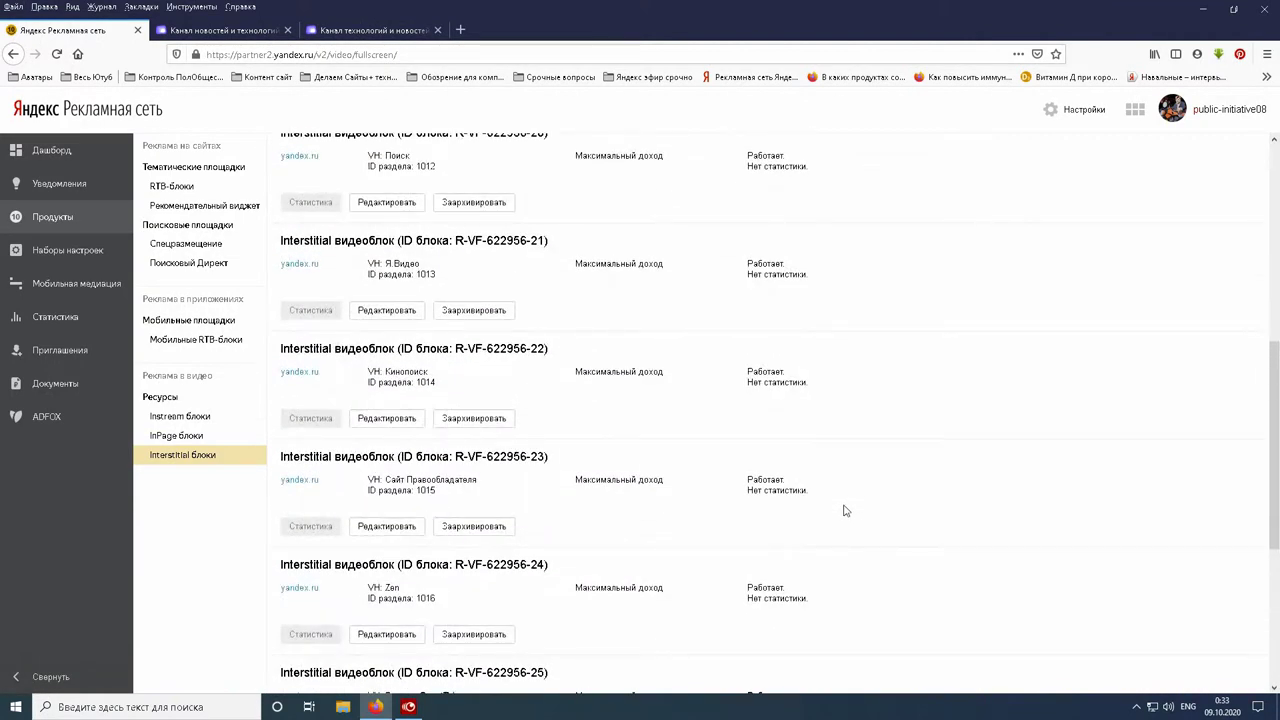
{"action": "scroll", "coordinate": [845, 511], "scroll_direction": "up", "scroll_amount": 5}
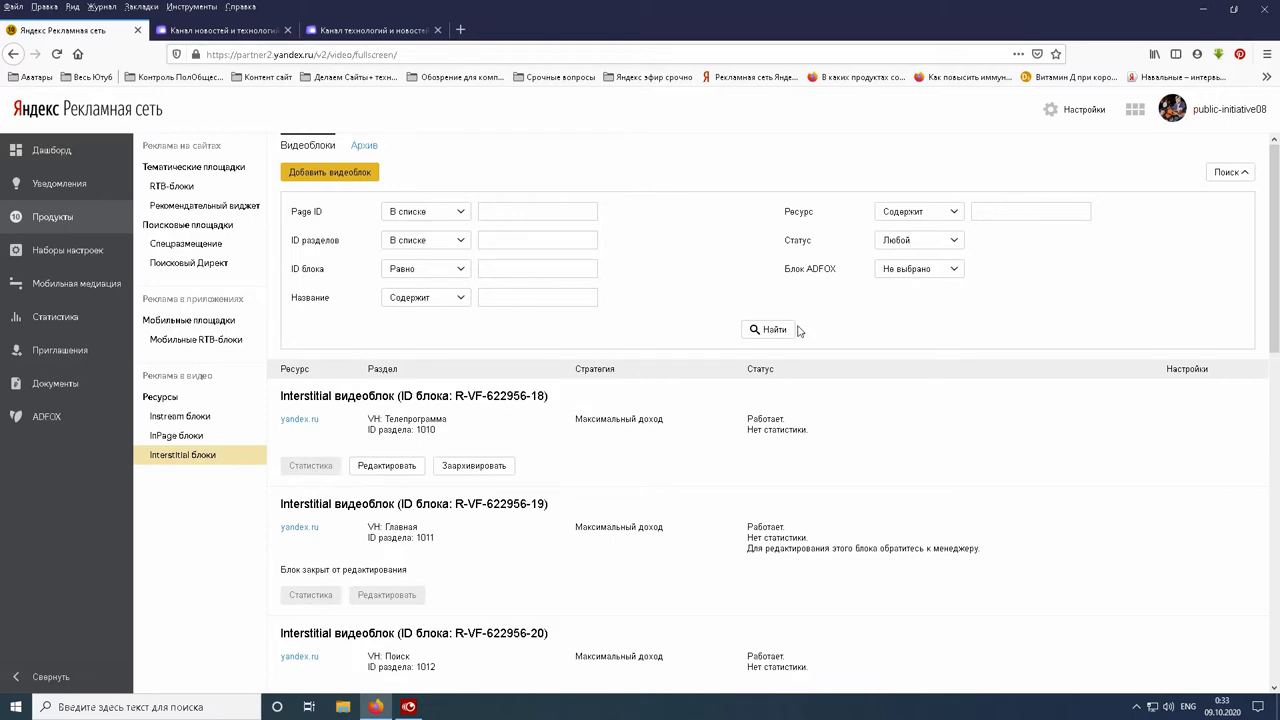
{"action": "scroll", "coordinate": [609, 323], "scroll_direction": "down", "scroll_amount": 8}
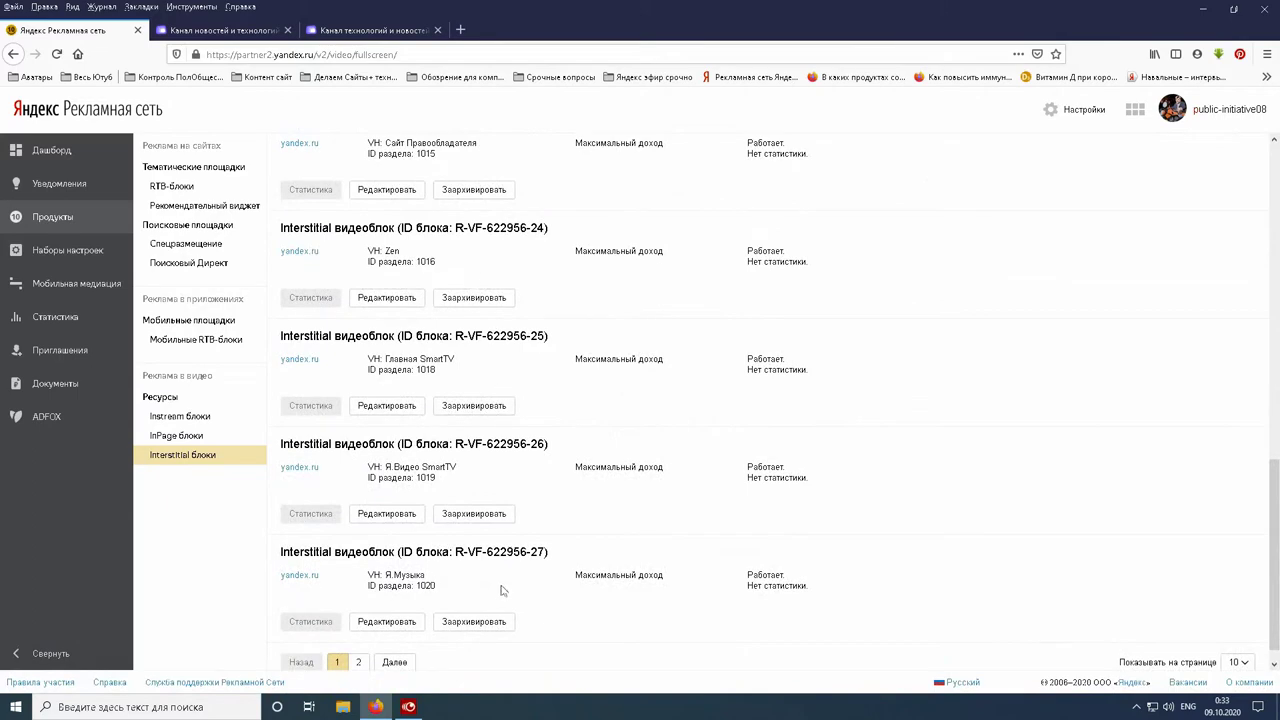
{"action": "left_click", "coordinate": [357, 664]}
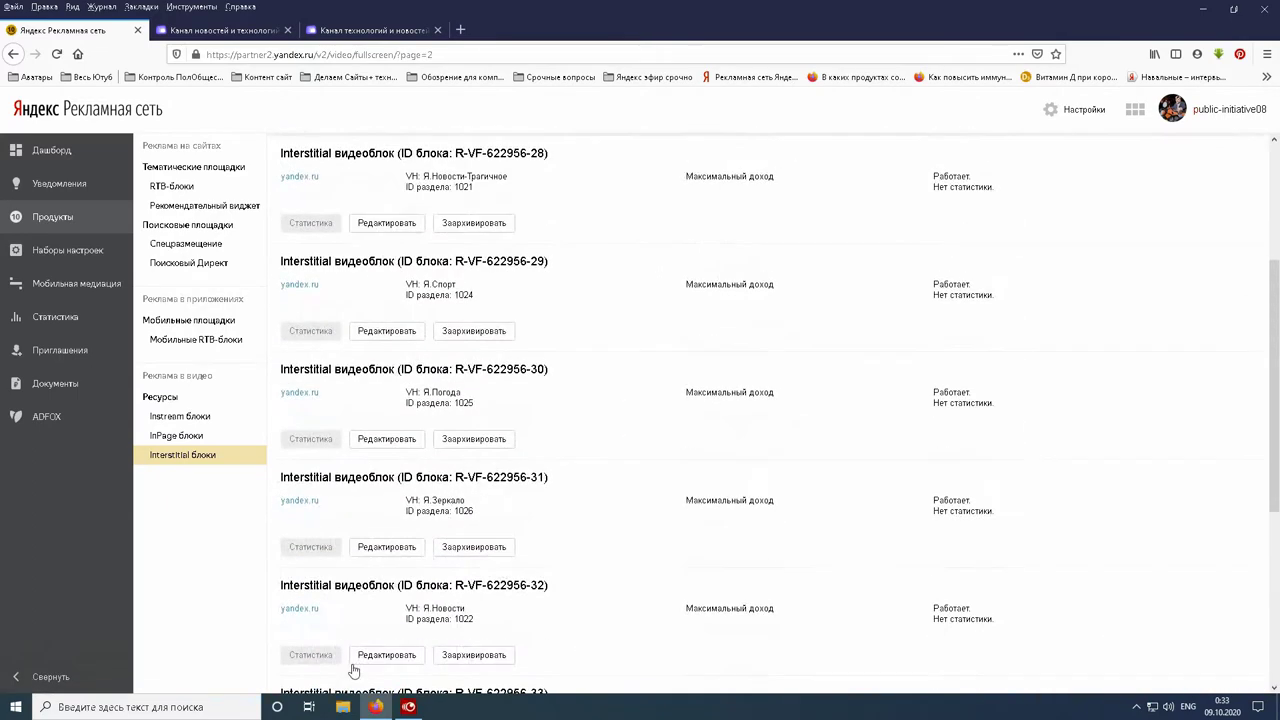
{"action": "scroll", "coordinate": [330, 520], "scroll_direction": "up", "scroll_amount": 3}
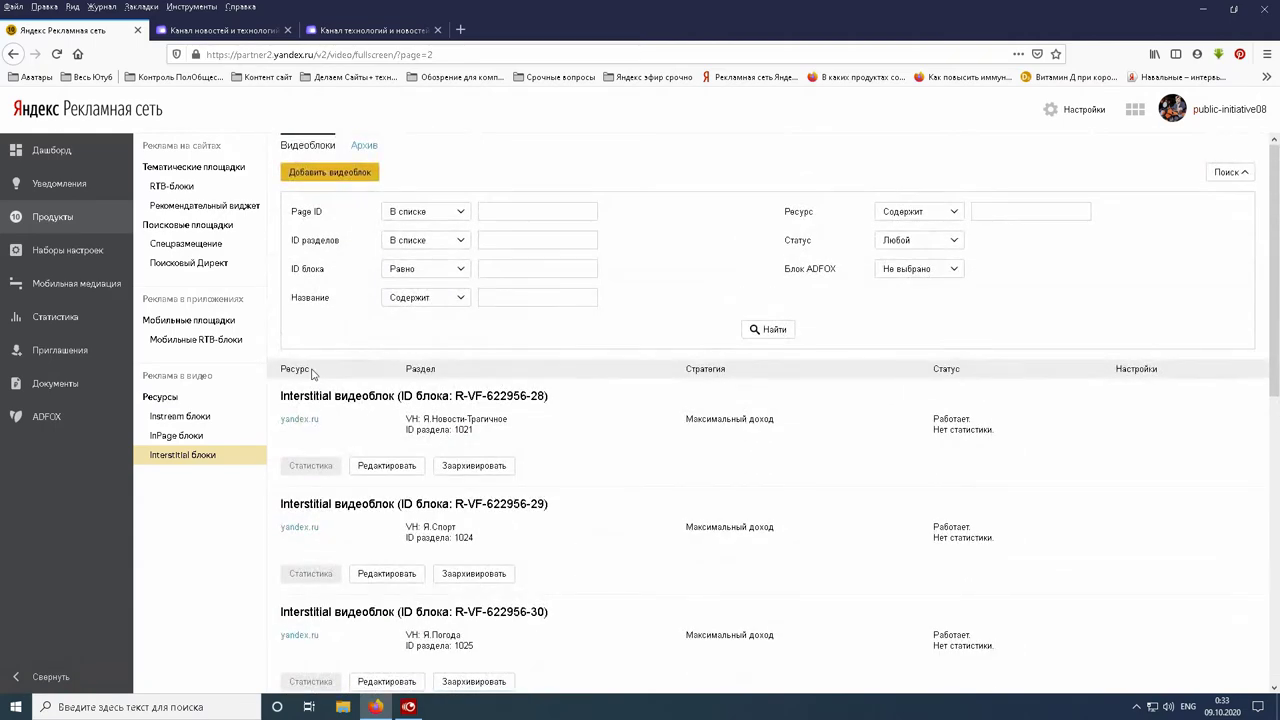
{"action": "scroll", "coordinate": [309, 366], "scroll_direction": "down", "scroll_amount": 4}
{"action": "scroll", "coordinate": [305, 367], "scroll_direction": "down", "scroll_amount": 3}
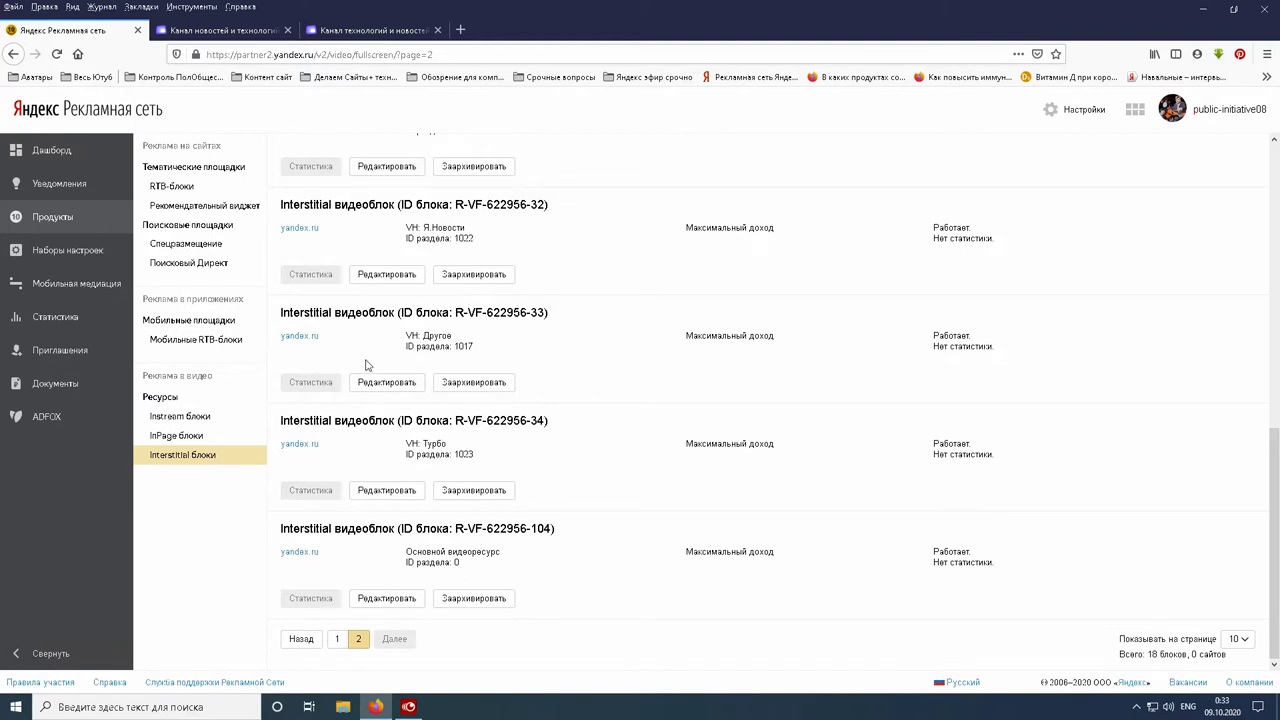
Open the Instream block list and review the positions, strategies and statuses of the blocks on its first page.
{"action": "left_click", "coordinate": [185, 416]}
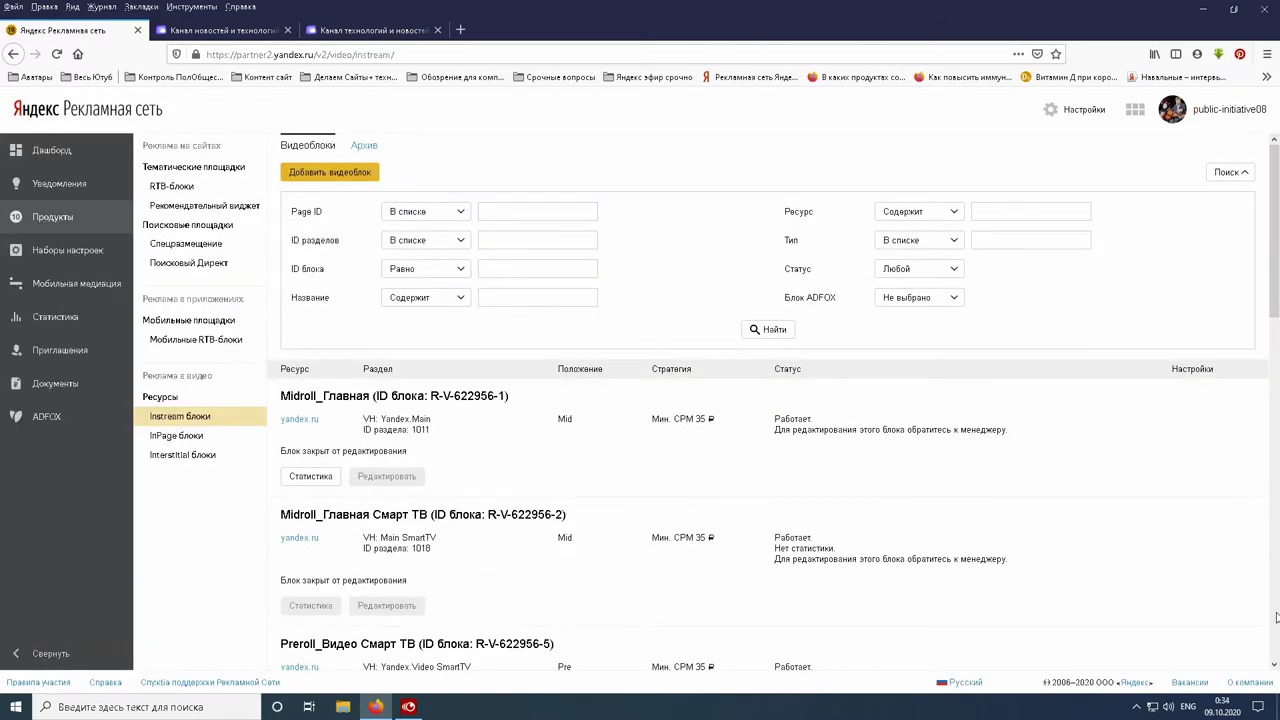
{"action": "scroll", "coordinate": [1276, 617], "scroll_direction": "down", "scroll_amount": 4}
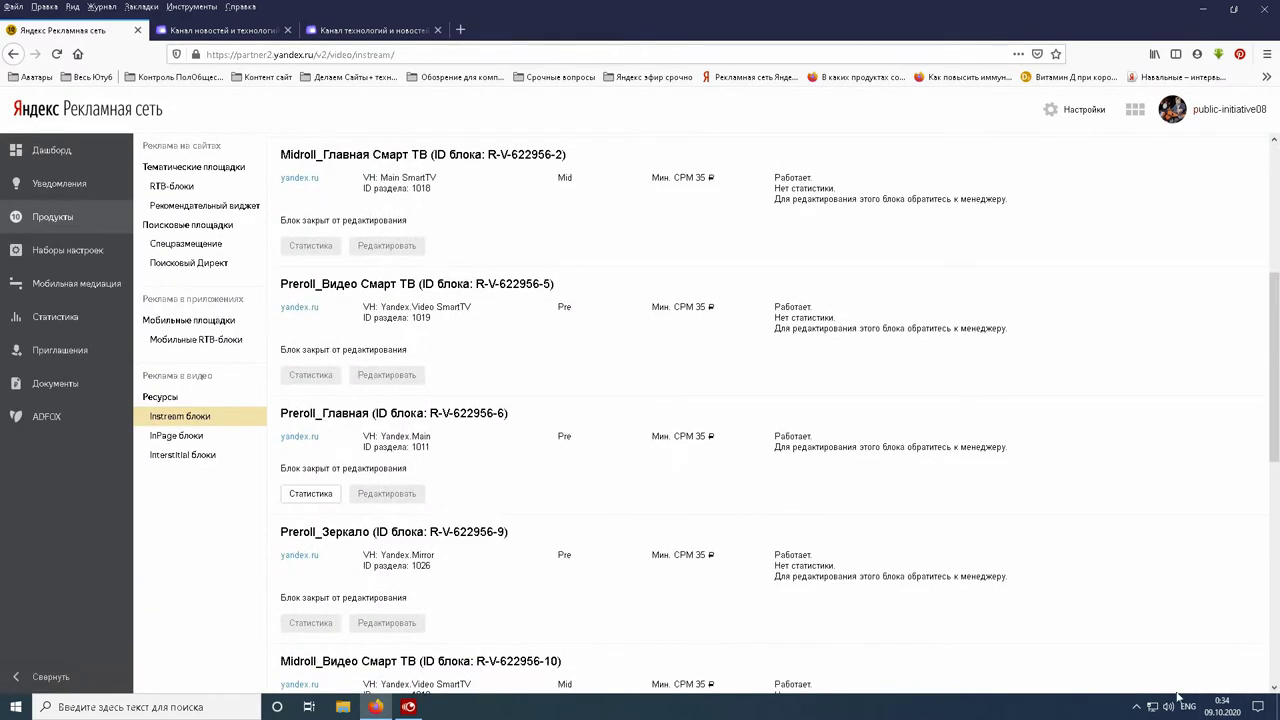
{"action": "scroll", "coordinate": [1175, 676], "scroll_direction": "down", "scroll_amount": 7}
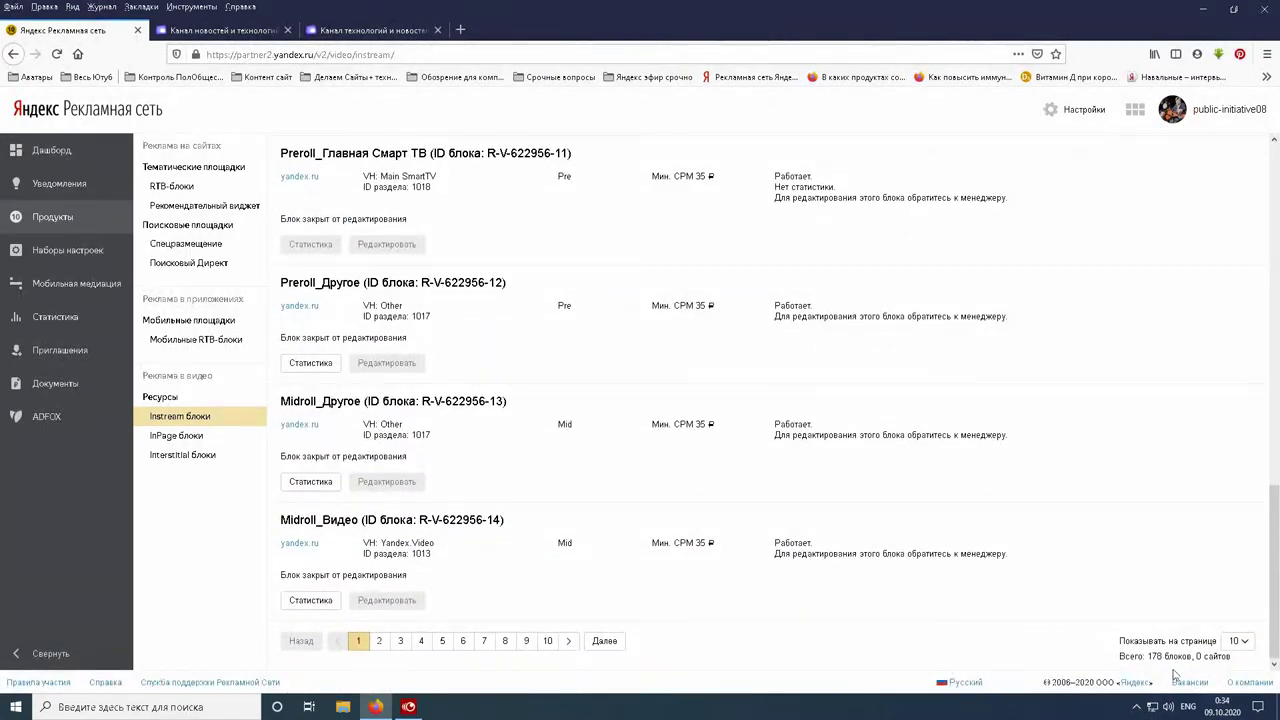
{"action": "scroll", "coordinate": [726, 469], "scroll_direction": "up", "scroll_amount": 14}
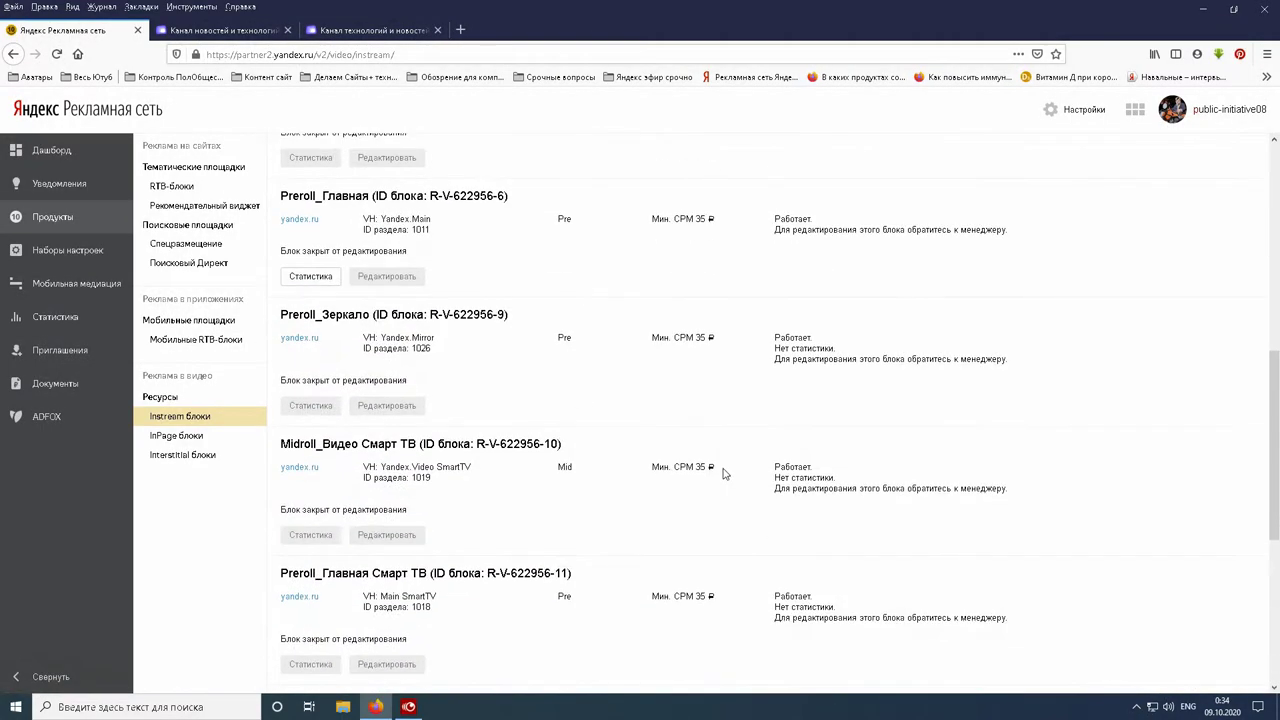
{"action": "scroll", "coordinate": [726, 474], "scroll_direction": "up", "scroll_amount": 2}
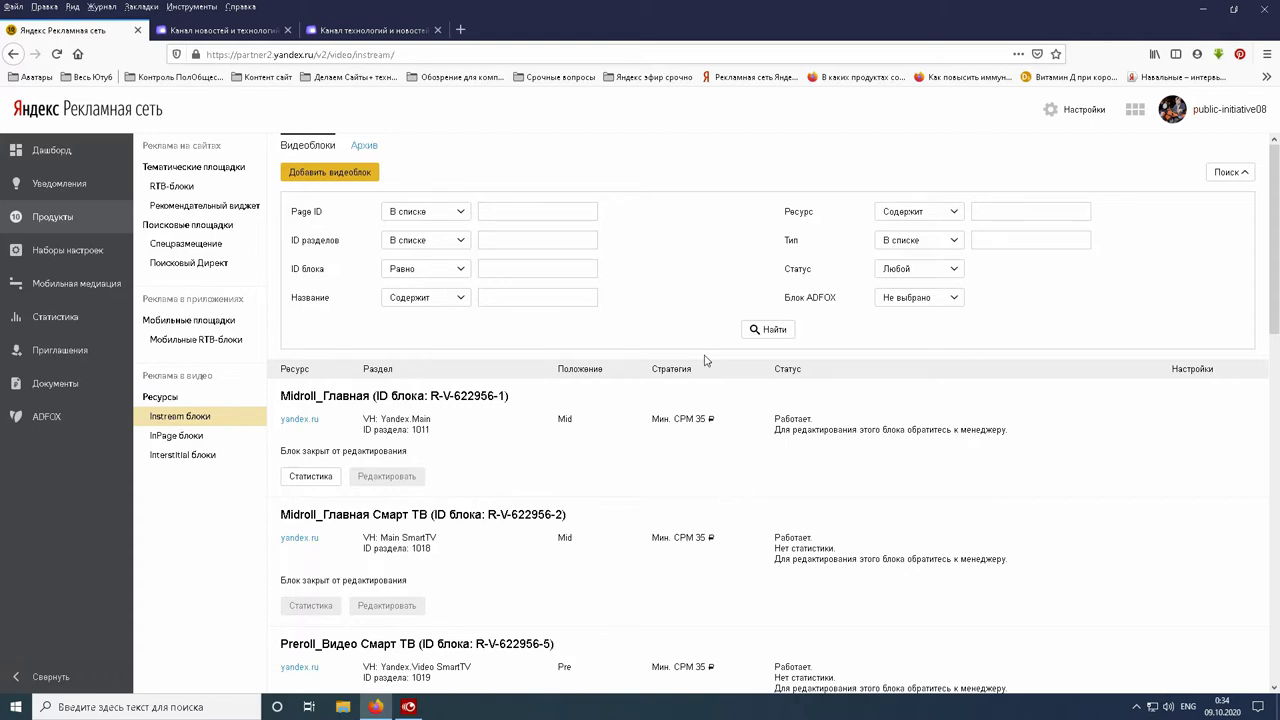
Start creating a new Instream video block and select yandex.ru as its resource.
{"action": "left_click", "coordinate": [328, 172]}
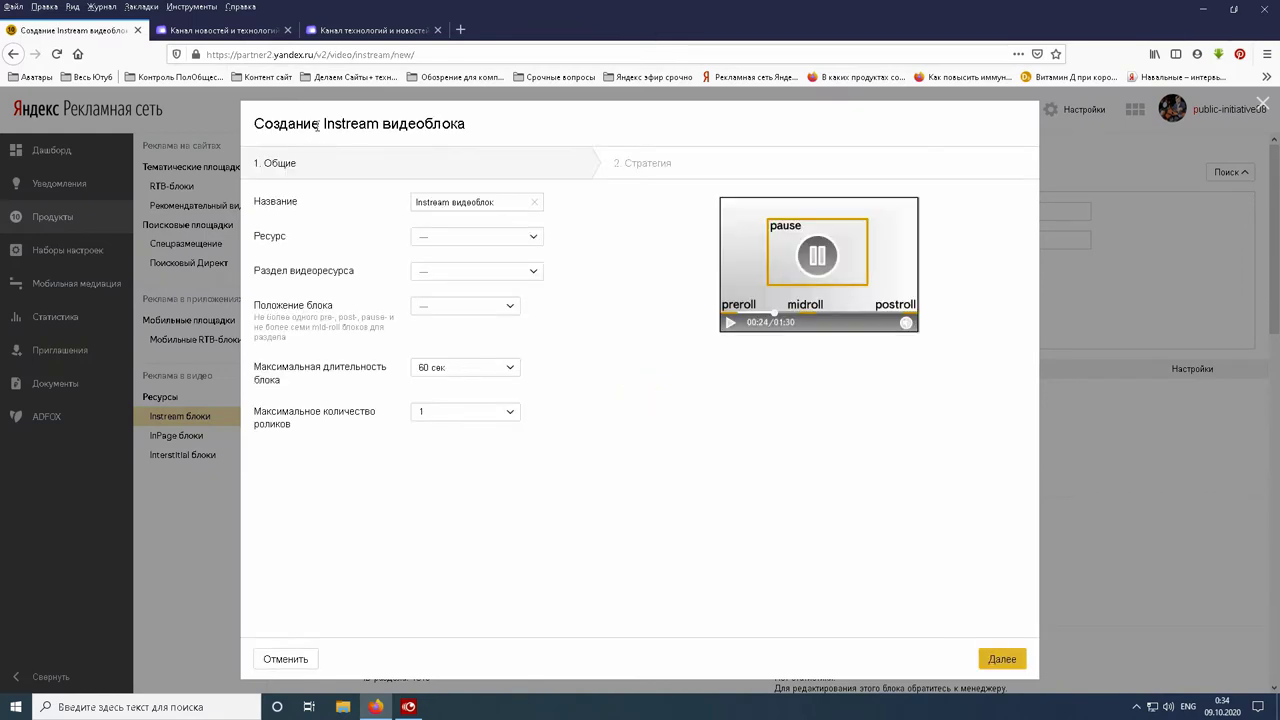
{"action": "left_click", "coordinate": [533, 246]}
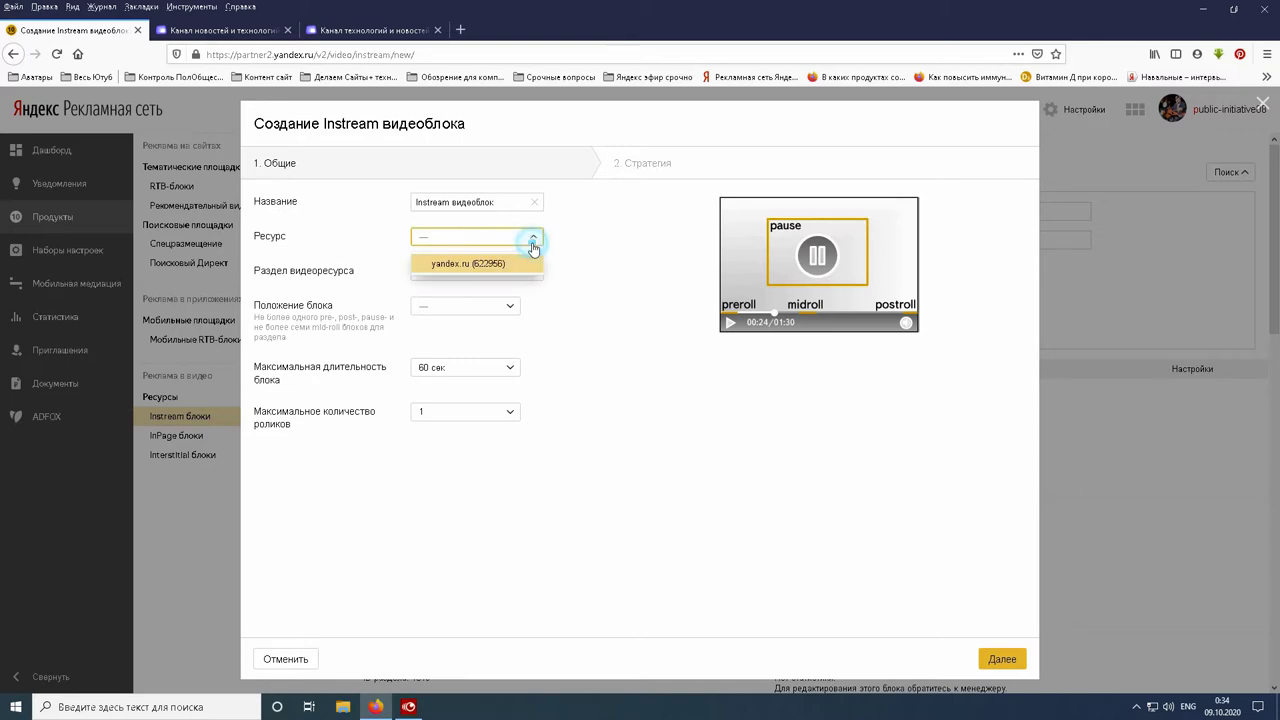
{"action": "left_click", "coordinate": [514, 264]}
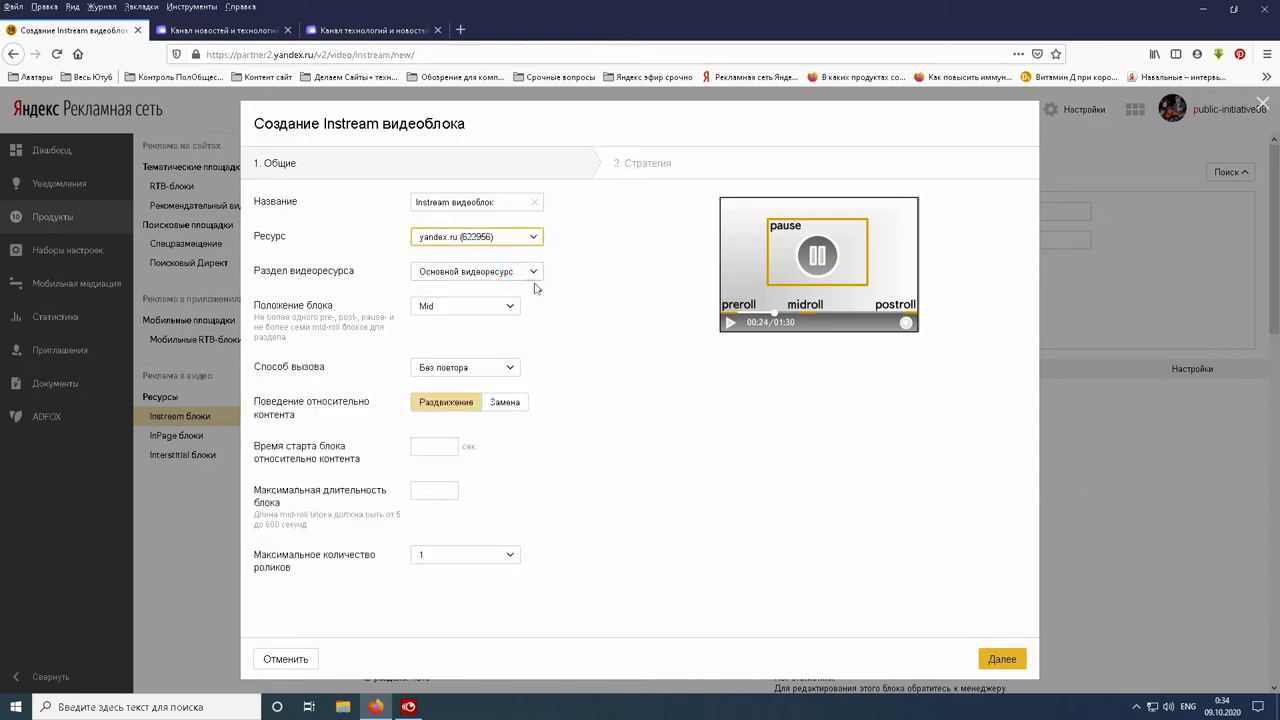
Check the available video resource sections and block positions in the Instream form without changing the selections.
{"action": "left_click", "coordinate": [533, 277]}
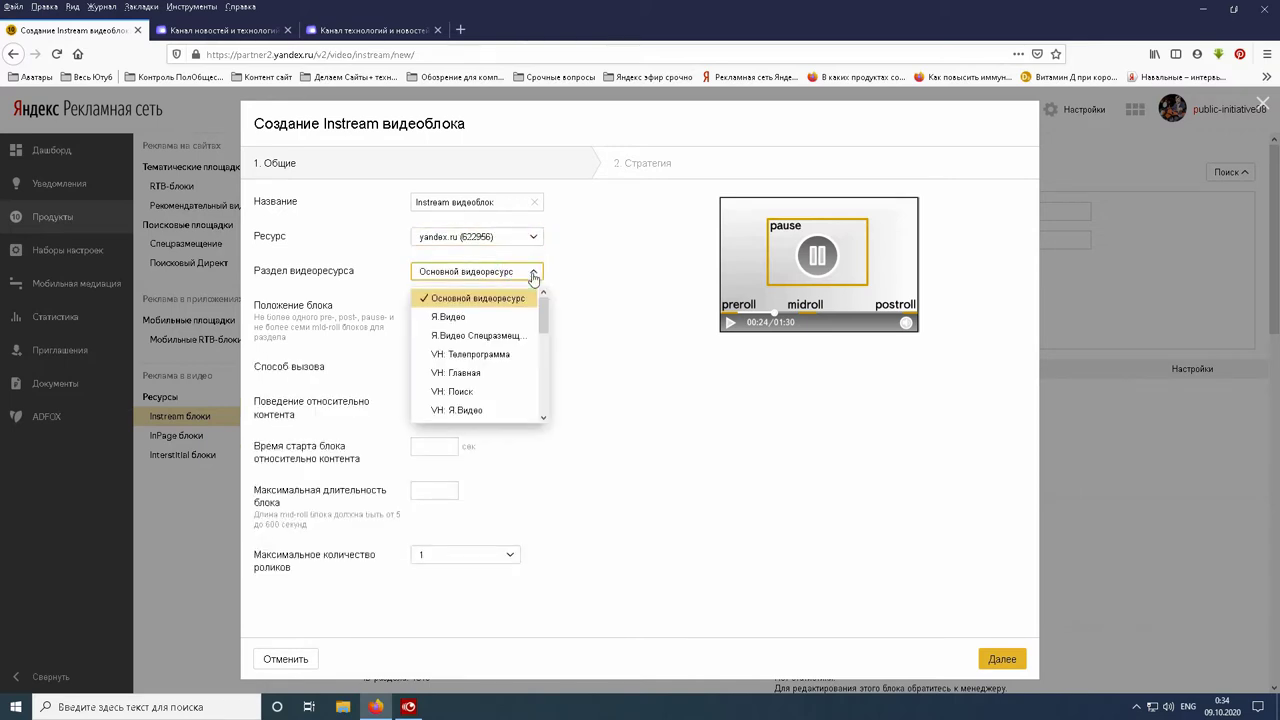
{"action": "left_click_drag", "start_coordinate": [544, 312], "coordinate": [583, 307]}
{"action": "left_click", "coordinate": [583, 307]}
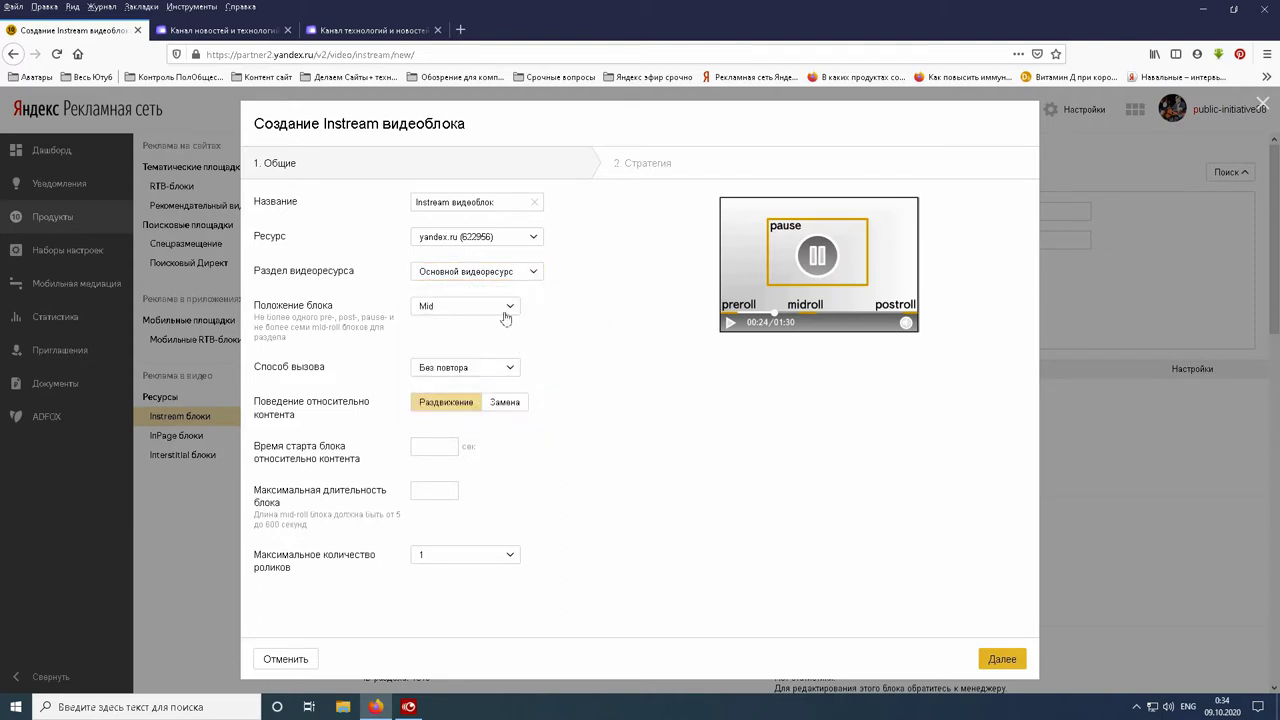
{"action": "left_click", "coordinate": [508, 308]}
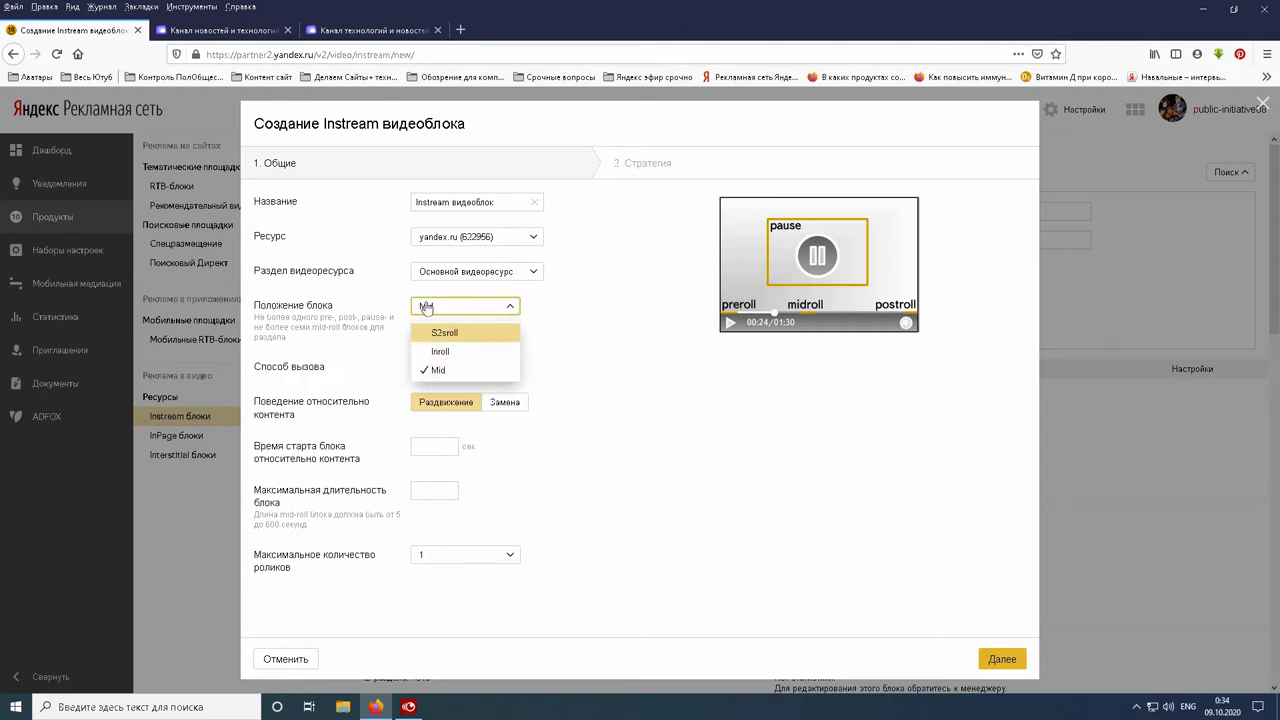
{"action": "left_click", "coordinate": [596, 393]}
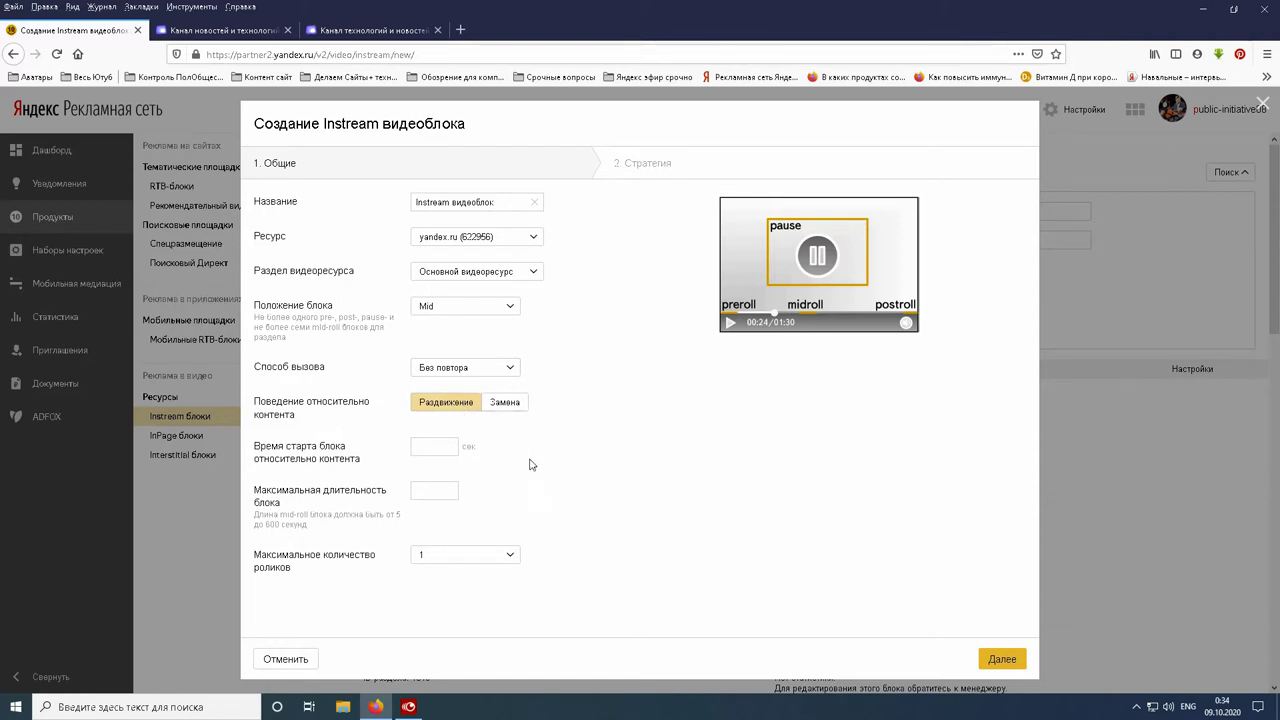
Examine the start time and maximum duration fields and the range of choices for the maximum number of clips.
{"action": "left_click", "coordinate": [441, 443]}
{"action": "left_click", "coordinate": [424, 493]}
{"action": "left_click", "coordinate": [508, 556]}
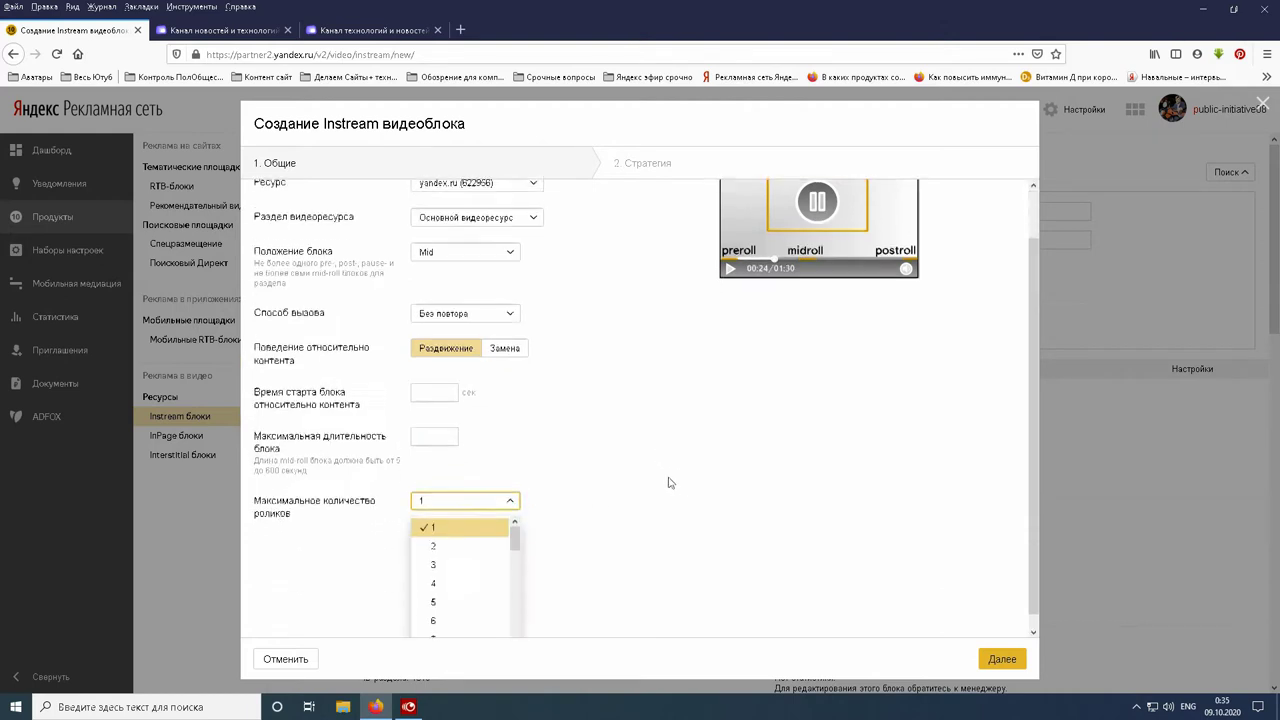
{"action": "left_click_drag", "start_coordinate": [514, 522], "coordinate": [519, 665]}
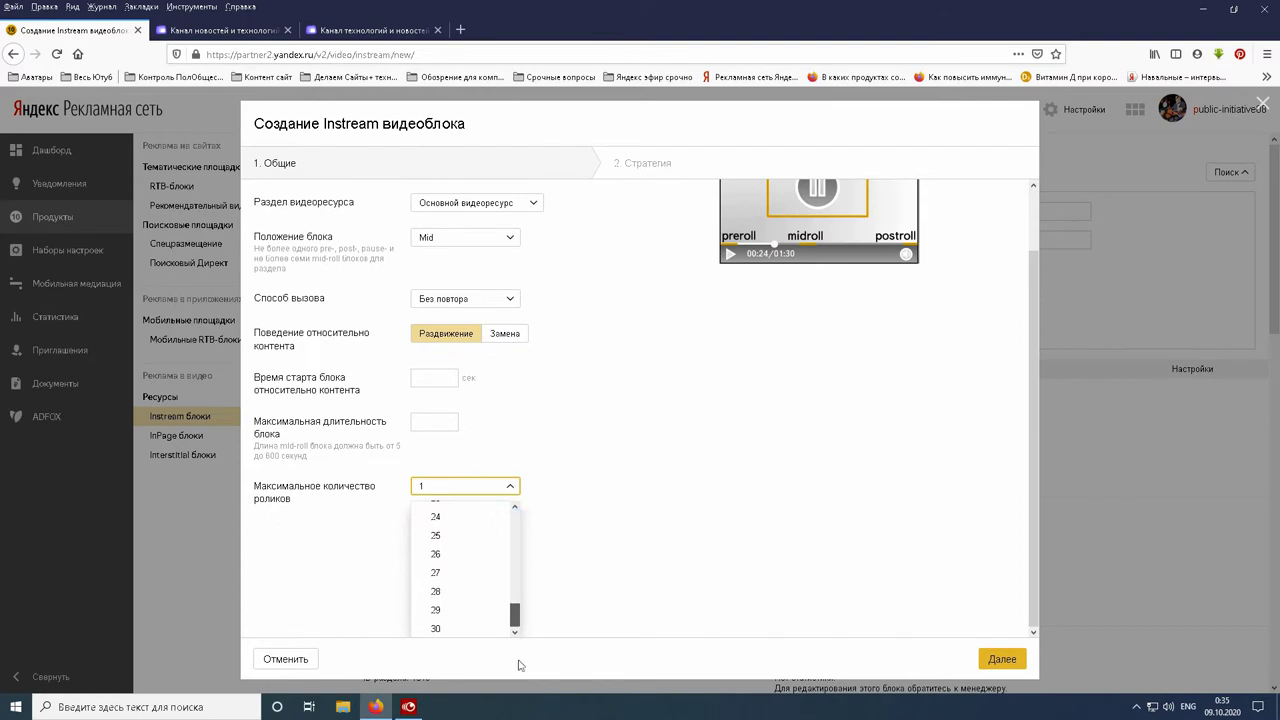
{"action": "left_click", "coordinate": [770, 515]}
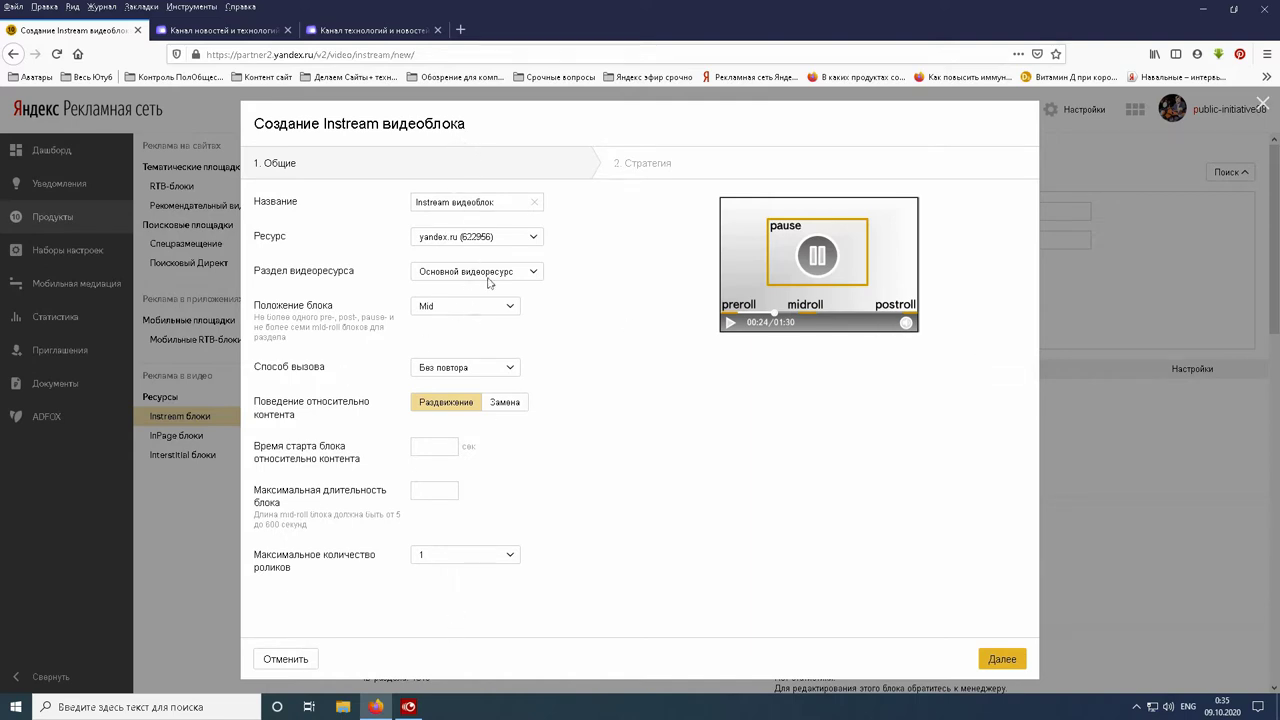
Review the resource section and block position choices once more, keeping the Основной видеоресурс section and Mid position.
{"action": "left_click", "coordinate": [531, 270]}
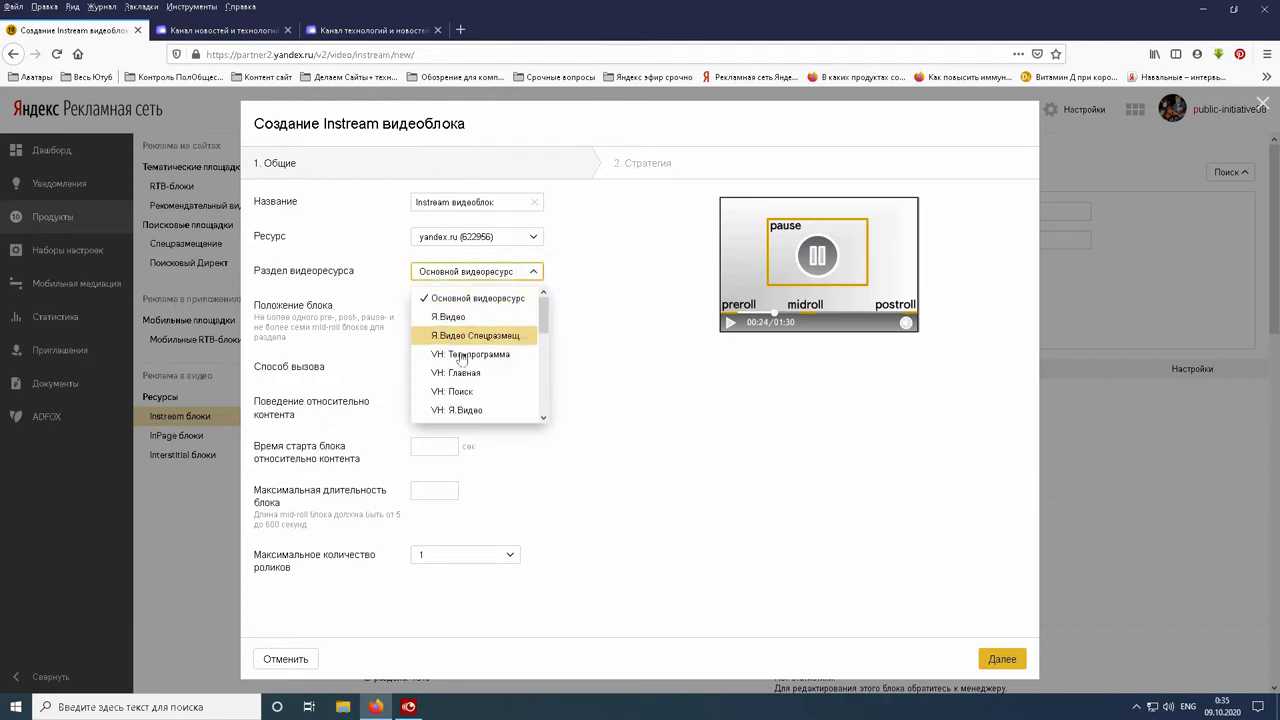
{"action": "left_click", "coordinate": [584, 372]}
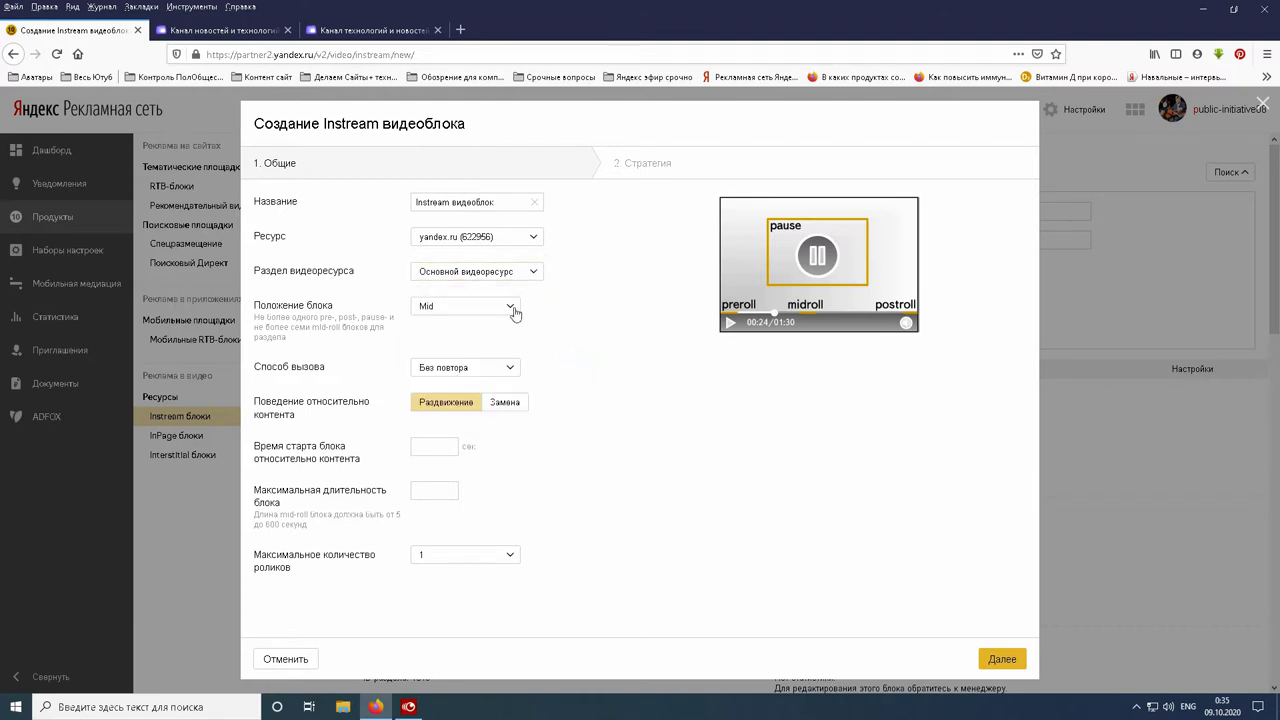
{"action": "left_click", "coordinate": [511, 308]}
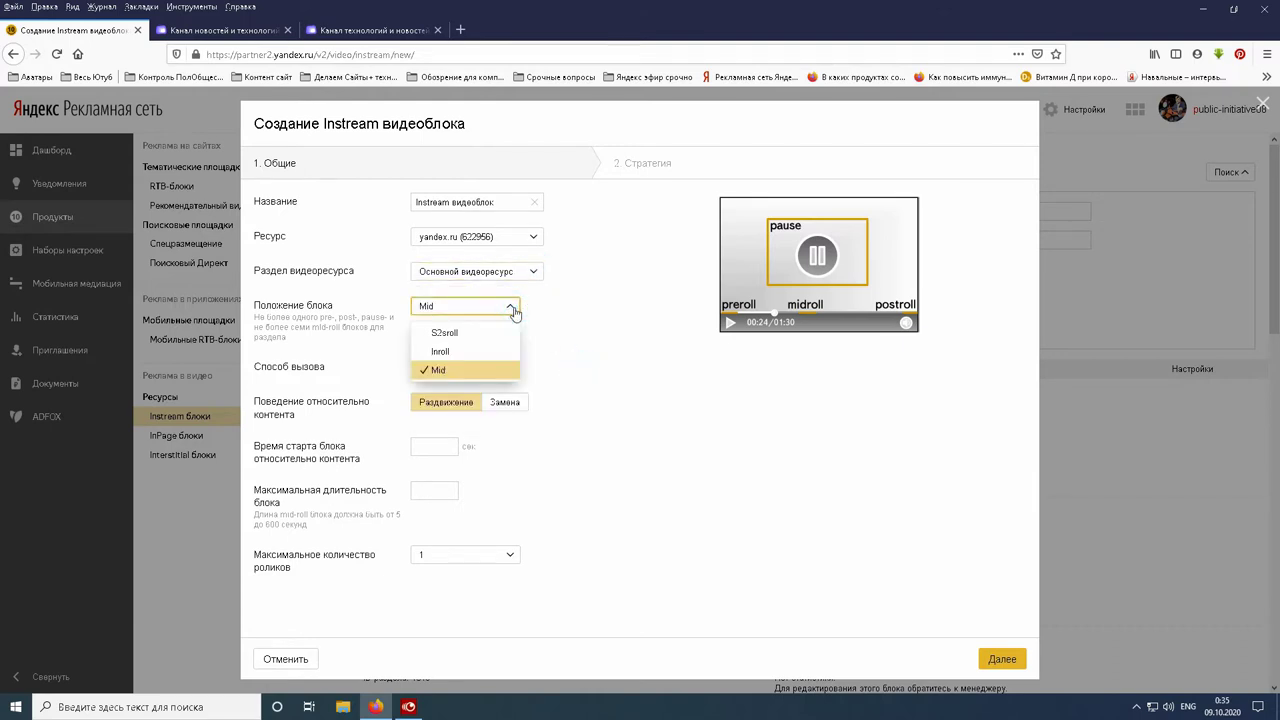
{"action": "left_click", "coordinate": [580, 396]}
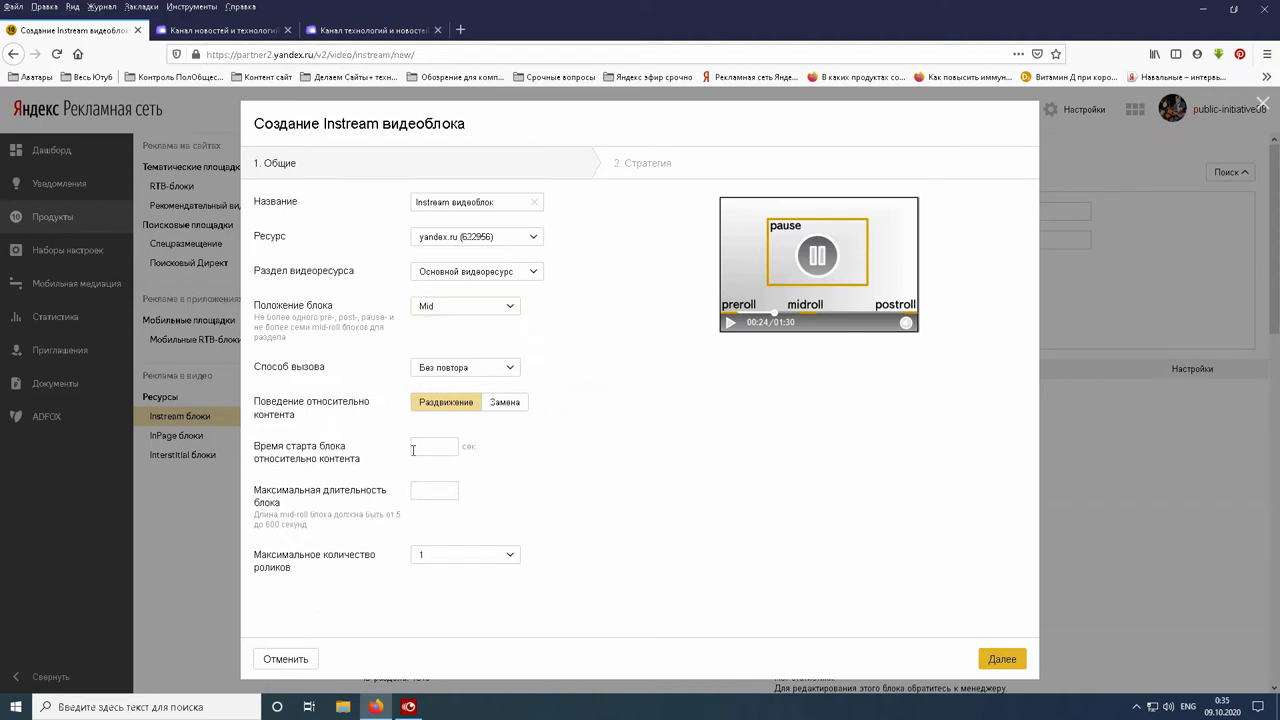
{"action": "left_click", "coordinate": [439, 561]}
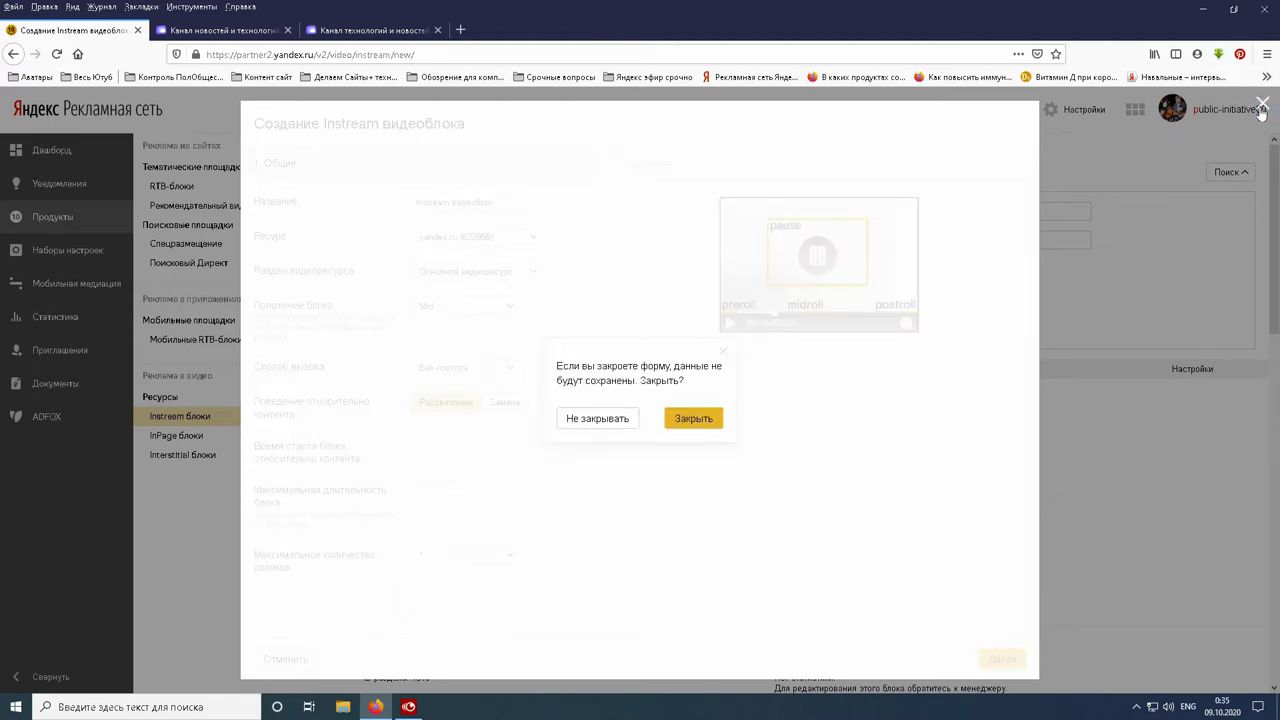
Discard the open Instream block form and examine the status notes of the existing blocks, highlighting the manager note of Midroll_Главная Смарт ТВ.
{"action": "left_click", "coordinate": [690, 420]}
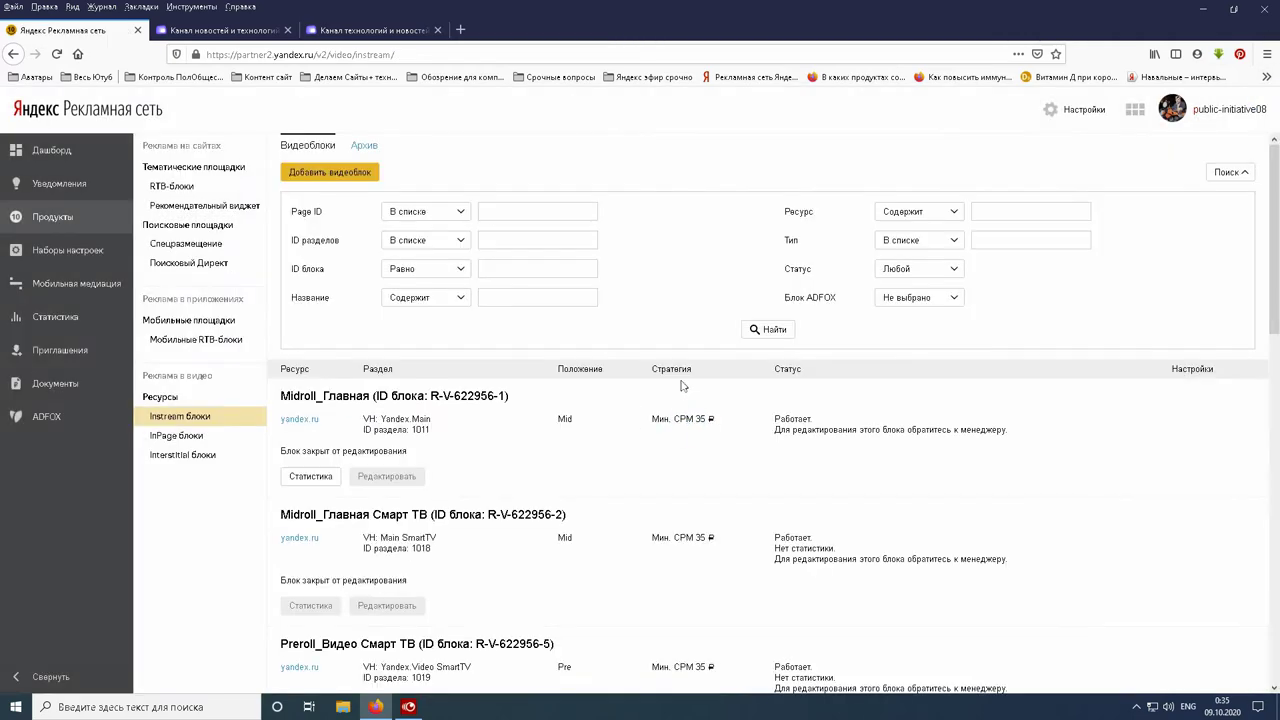
{"action": "scroll", "coordinate": [560, 505], "scroll_direction": "down", "scroll_amount": 3}
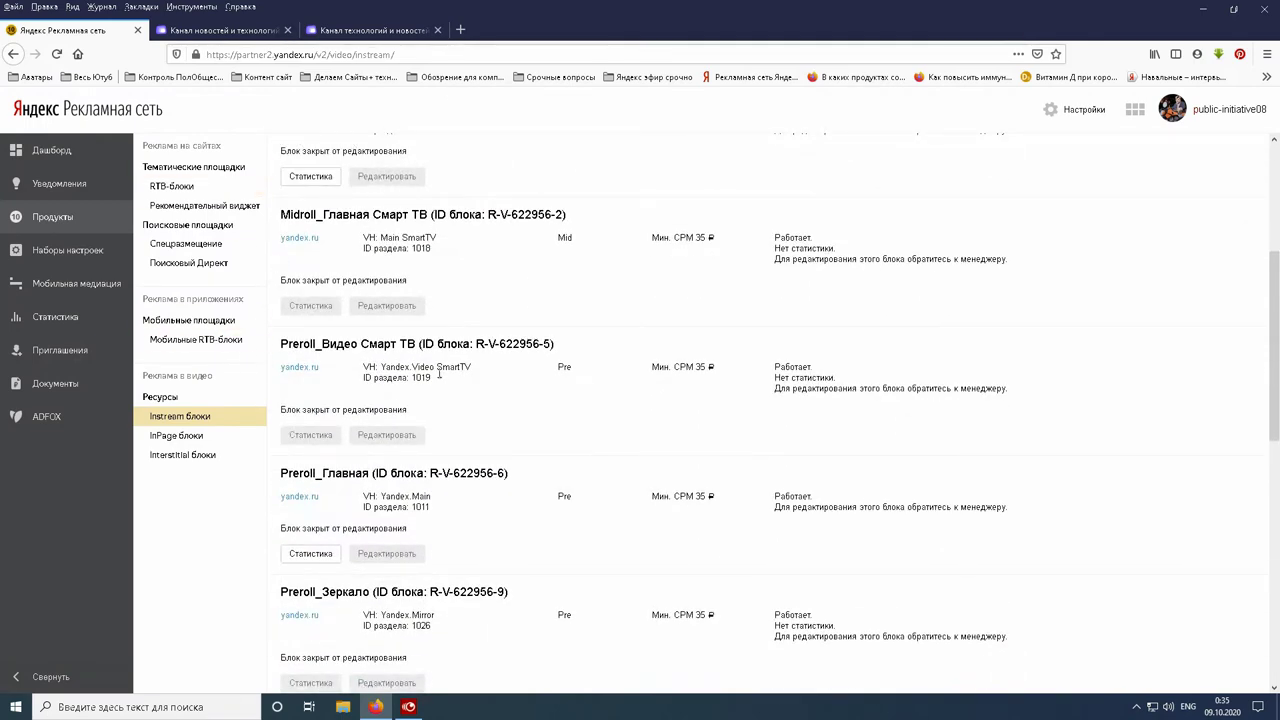
{"action": "scroll", "coordinate": [422, 373], "scroll_direction": "up", "scroll_amount": 2}
{"action": "scroll", "coordinate": [420, 362], "scroll_direction": "down", "scroll_amount": 1}
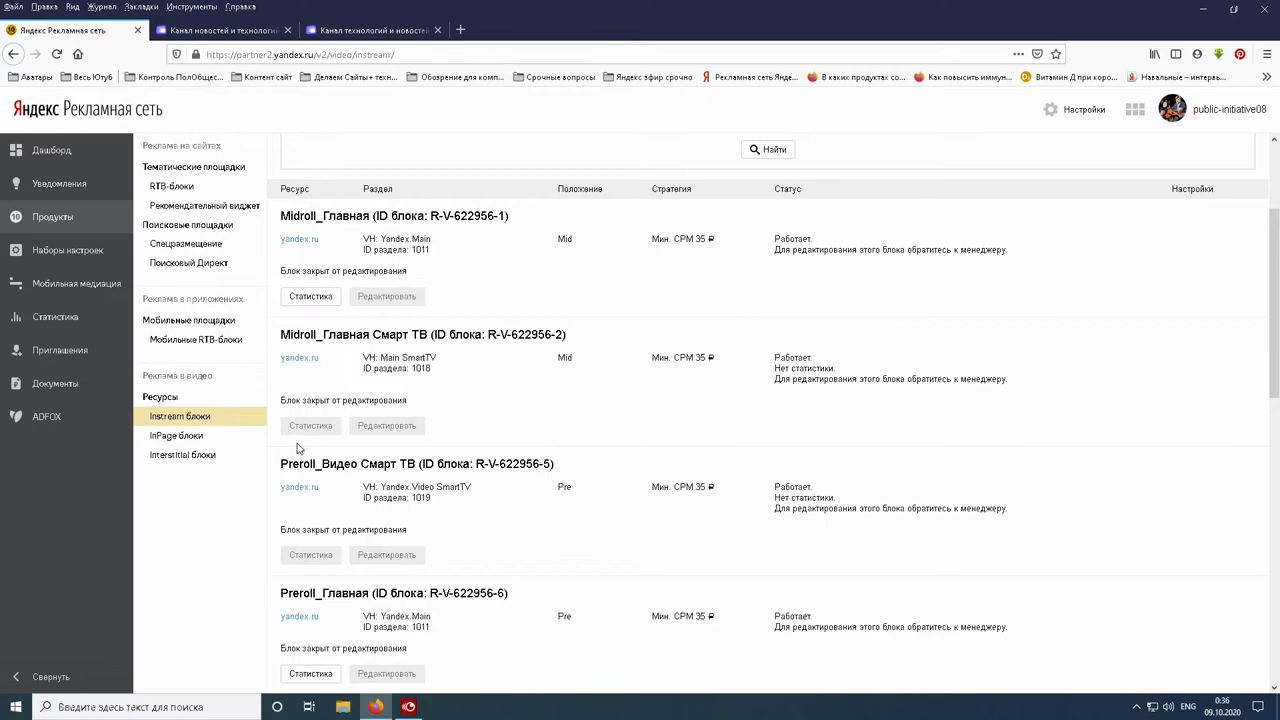
{"action": "scroll", "coordinate": [591, 350], "scroll_direction": "up", "scroll_amount": 3}
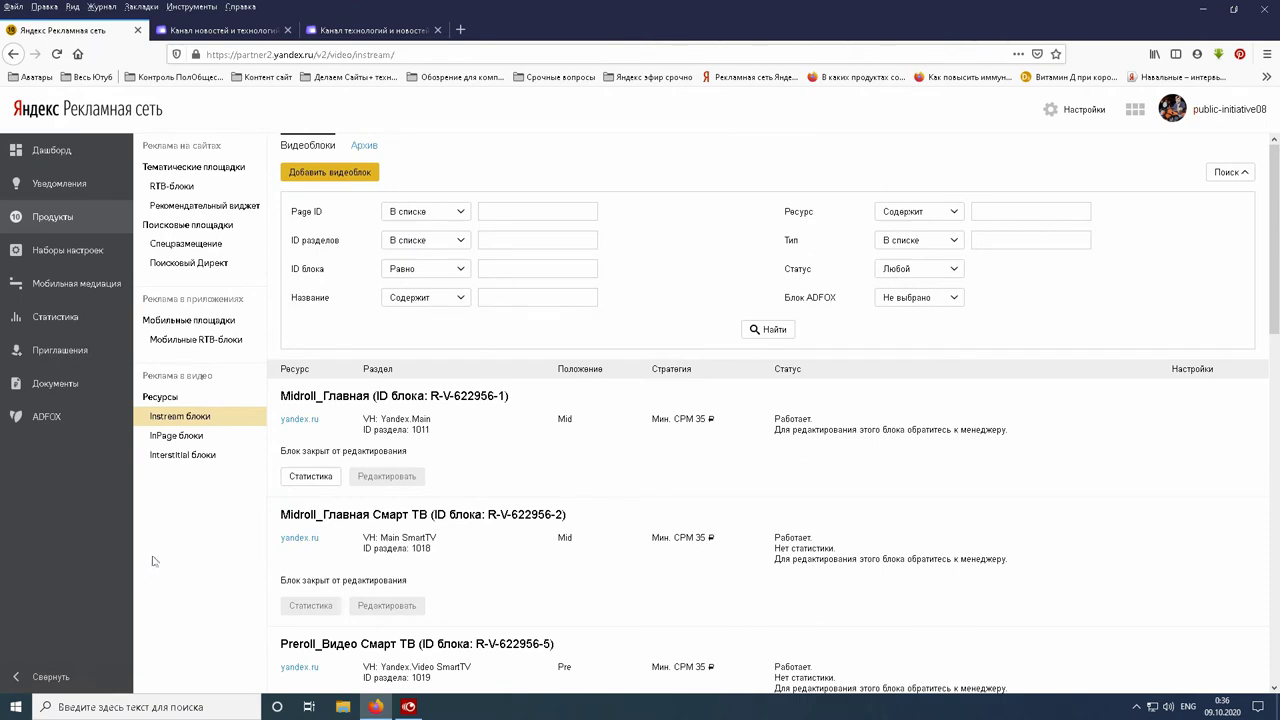
{"action": "scroll", "coordinate": [509, 606], "scroll_direction": "down", "scroll_amount": 3}
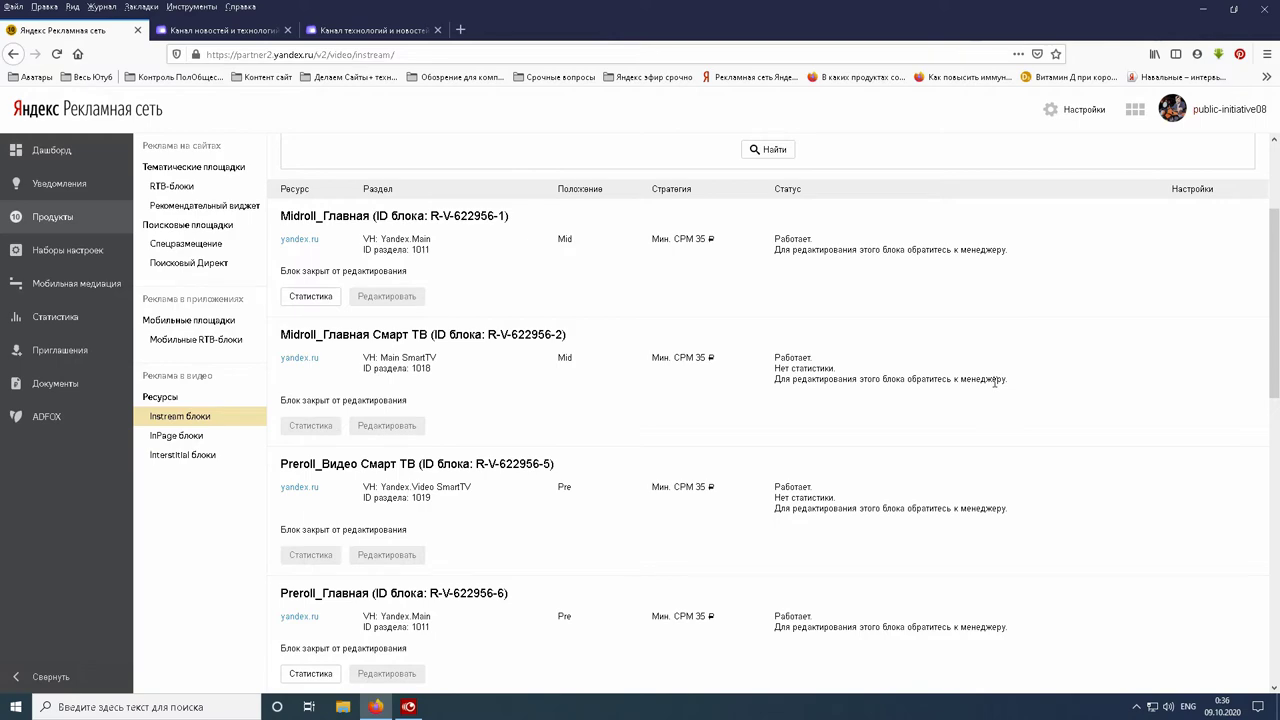
{"action": "left_click_drag", "start_coordinate": [1043, 387], "coordinate": [768, 387]}
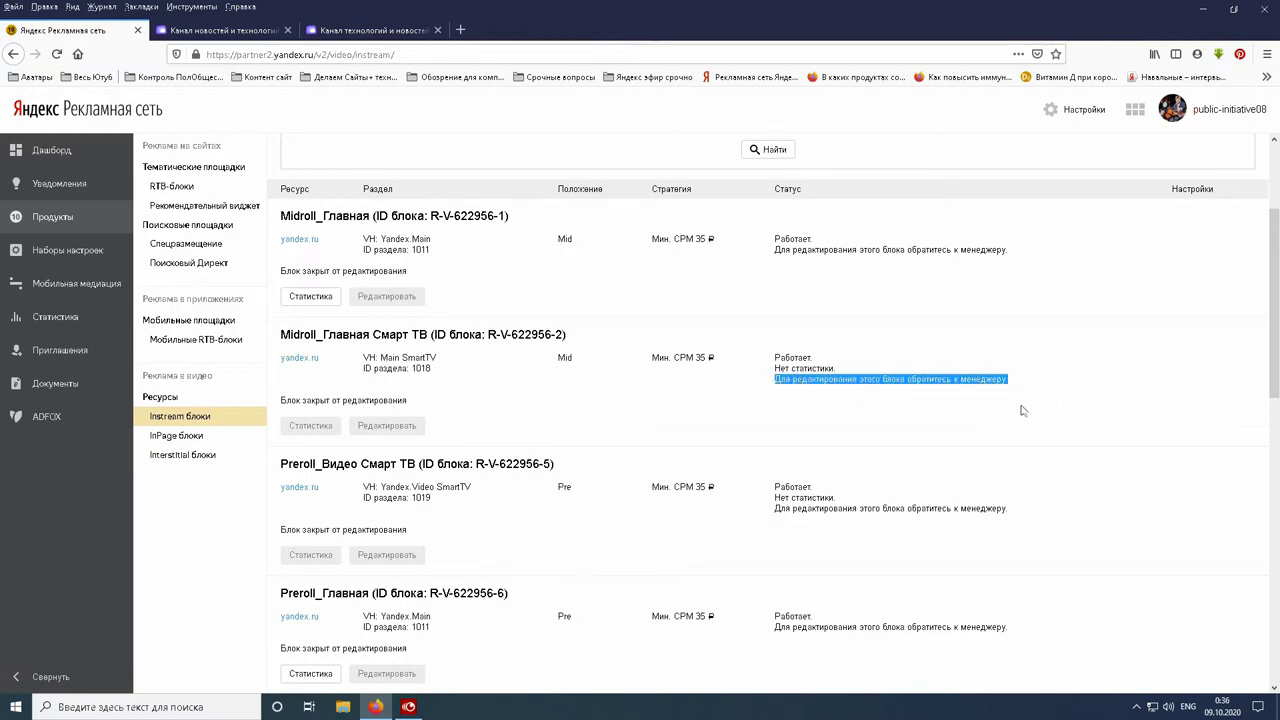
Review the remaining Instream blocks on the first page of the list, including their positions, strategies and statuses.
{"action": "scroll", "coordinate": [1008, 410], "scroll_direction": "down", "scroll_amount": 3}
{"action": "scroll", "coordinate": [600, 440], "scroll_direction": "down", "scroll_amount": 2}
{"action": "scroll", "coordinate": [465, 440], "scroll_direction": "down", "scroll_amount": 1}
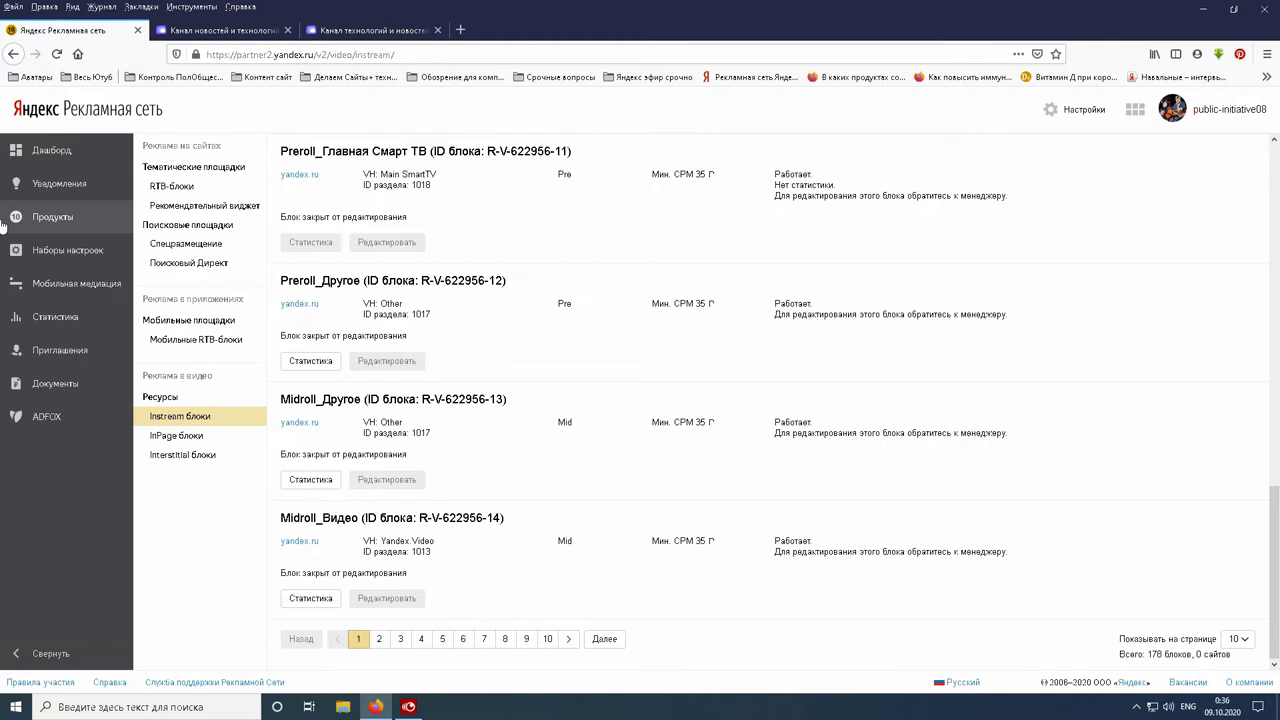
{"action": "scroll", "coordinate": [525, 513], "scroll_direction": "up", "scroll_amount": 3}
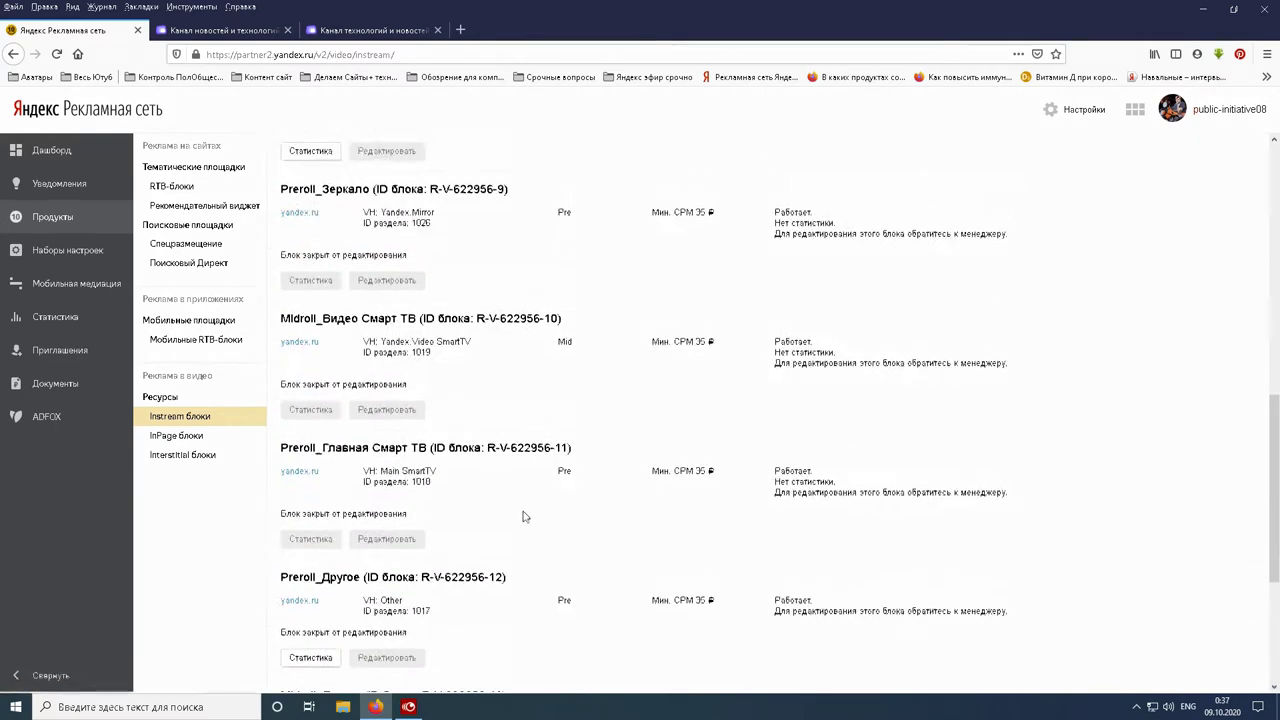
{"action": "scroll", "coordinate": [290, 270], "scroll_direction": "up", "scroll_amount": 4}
{"action": "scroll", "coordinate": [305, 300], "scroll_direction": "up", "scroll_amount": 4}
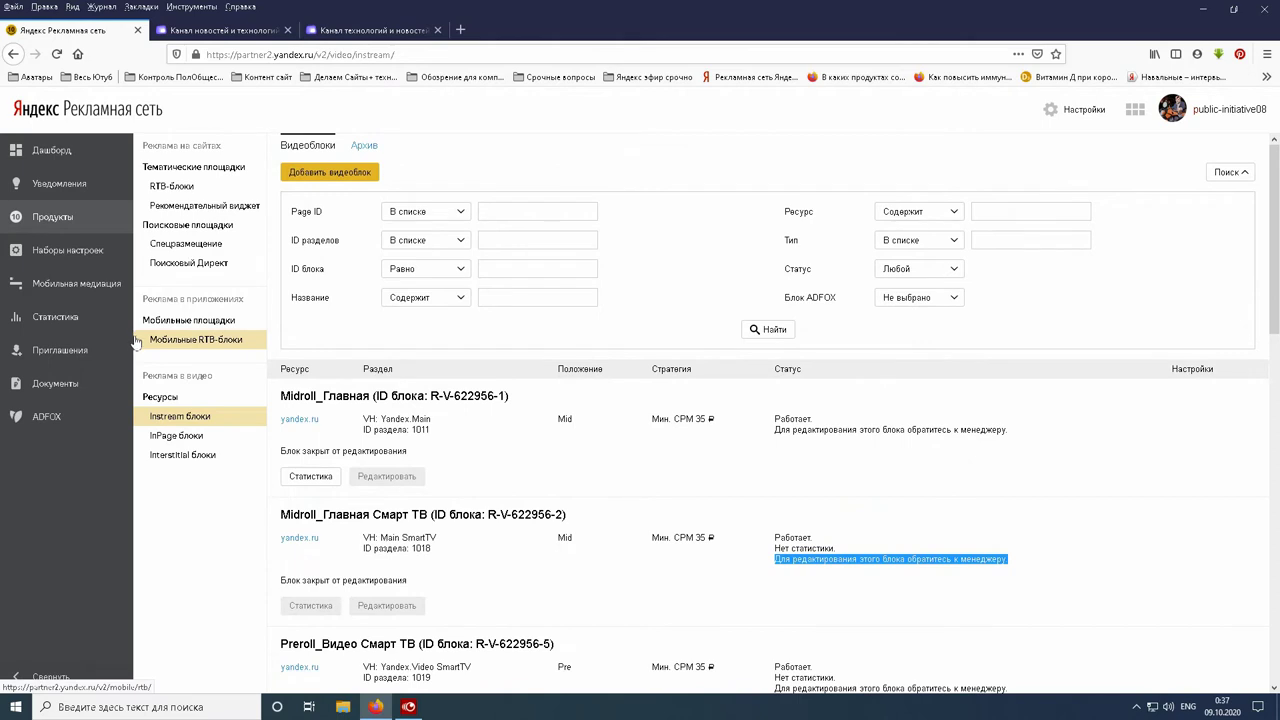
{"action": "left_click", "coordinate": [321, 180]}
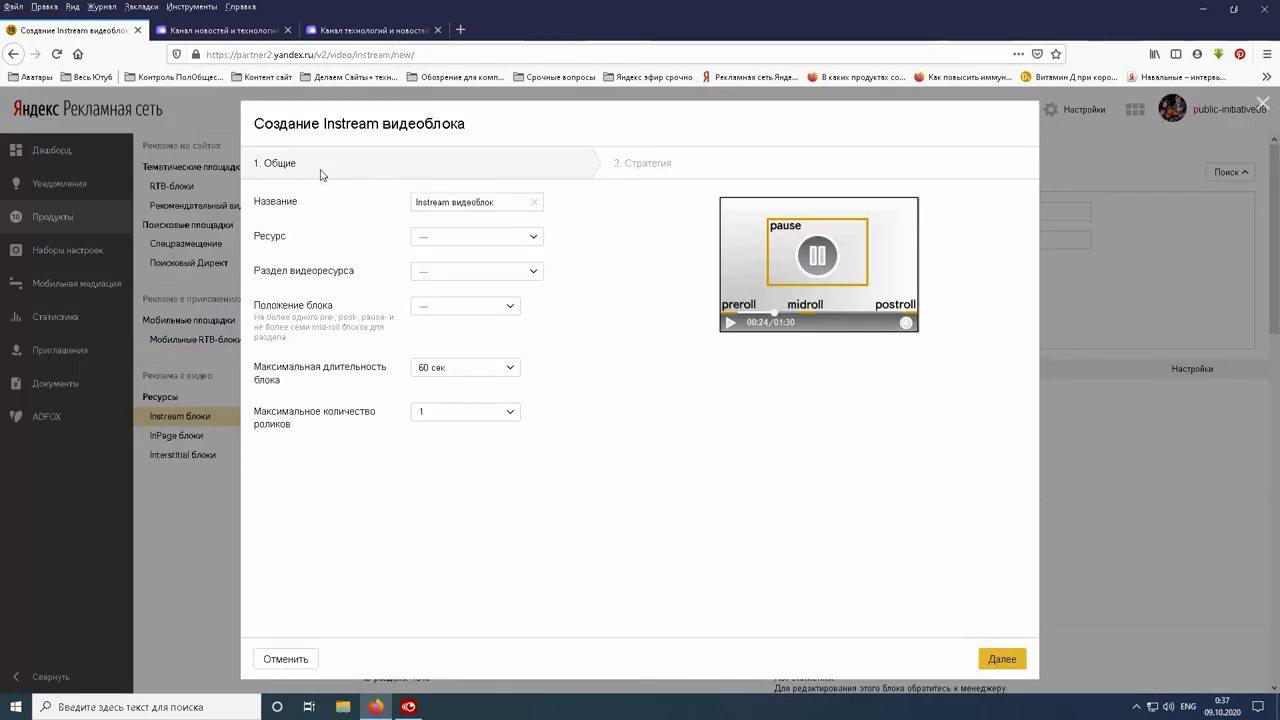
{"action": "left_click", "coordinate": [529, 242]}
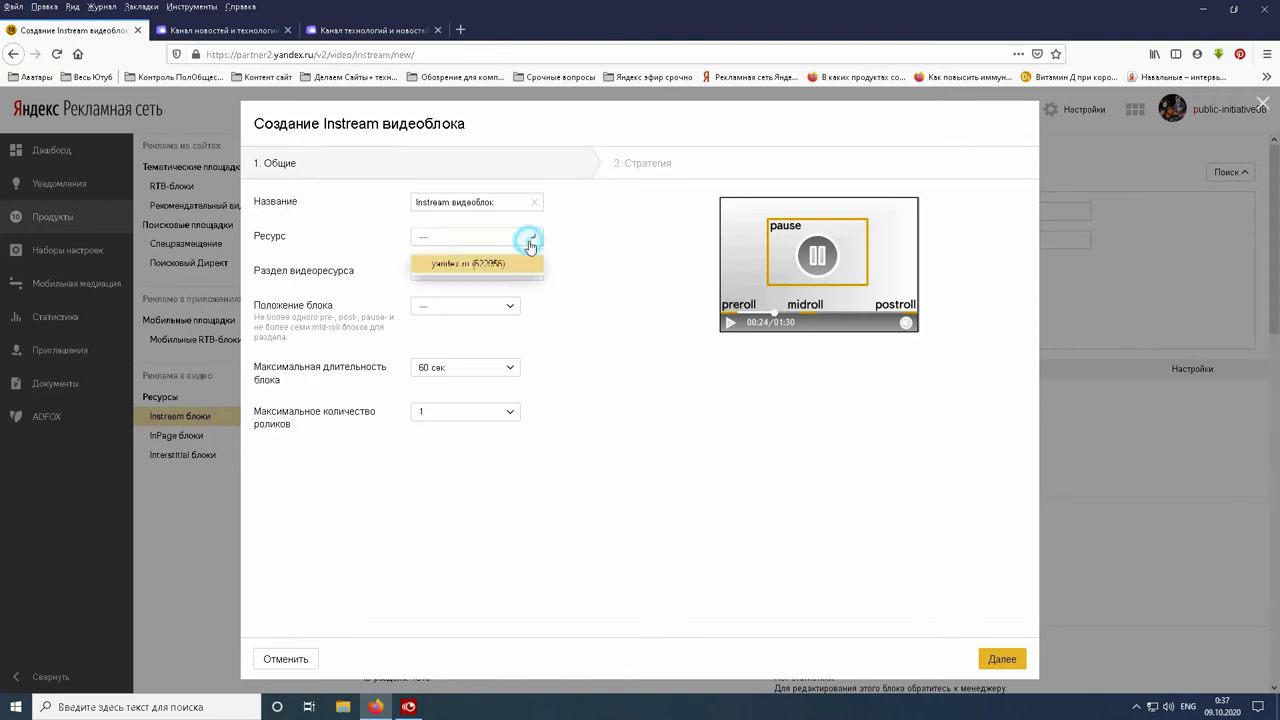
{"action": "left_click", "coordinate": [453, 276]}
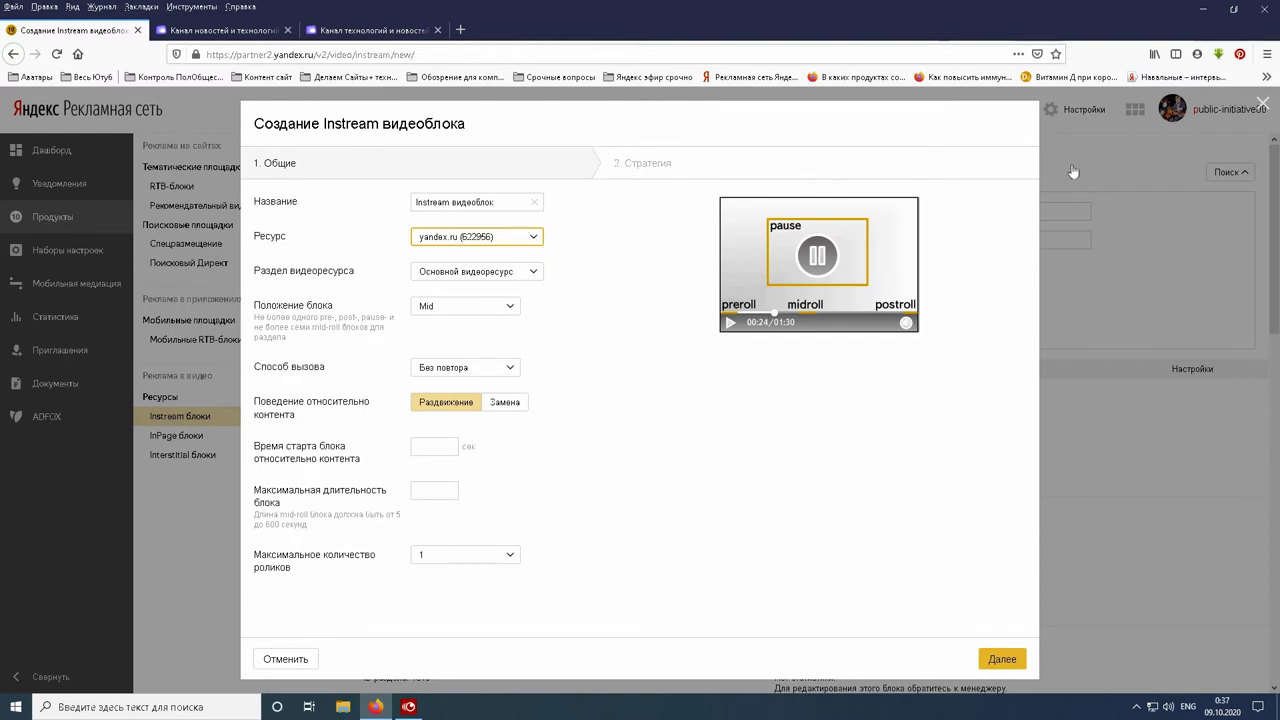
{"action": "left_click", "coordinate": [1260, 104]}
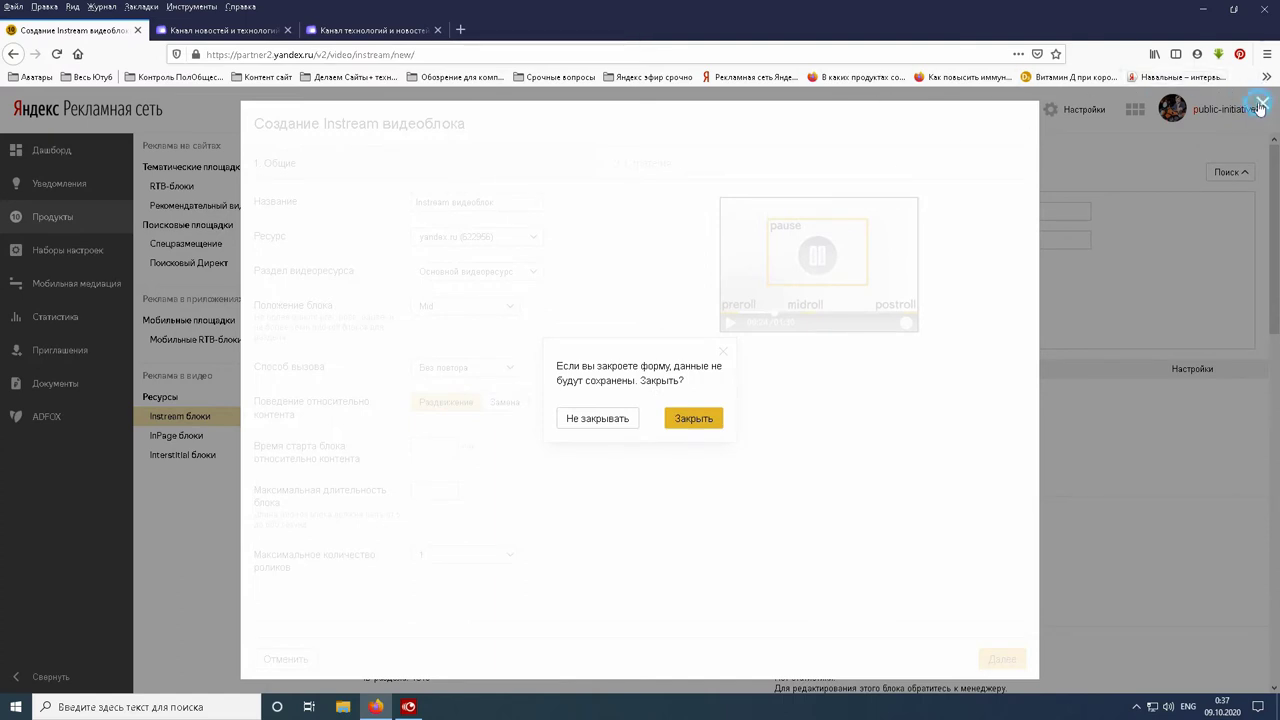
{"action": "left_click", "coordinate": [712, 420]}
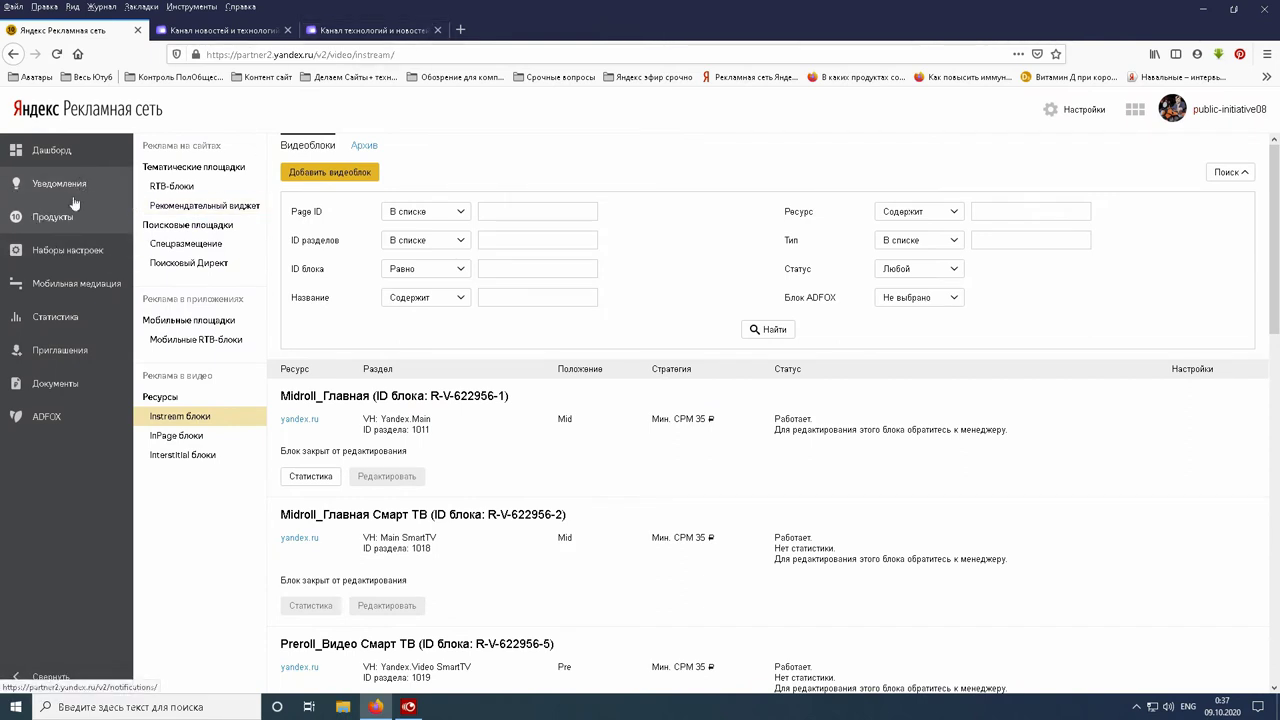
Check the income table on the dashboard and compare it with the two Яндекс Эфир channels, ТВ -Инфо and У.З.И.
{"action": "left_click", "coordinate": [58, 152]}
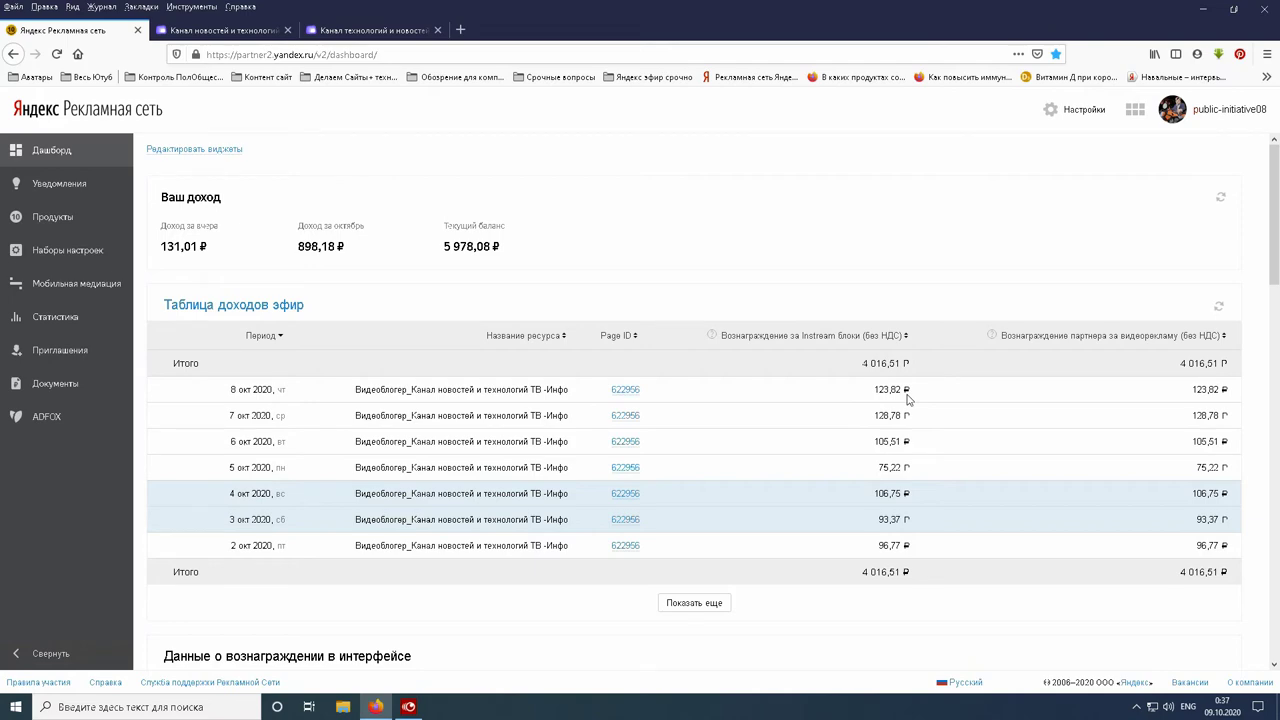
{"action": "left_click", "coordinate": [200, 30]}
{"action": "left_click", "coordinate": [390, 32]}
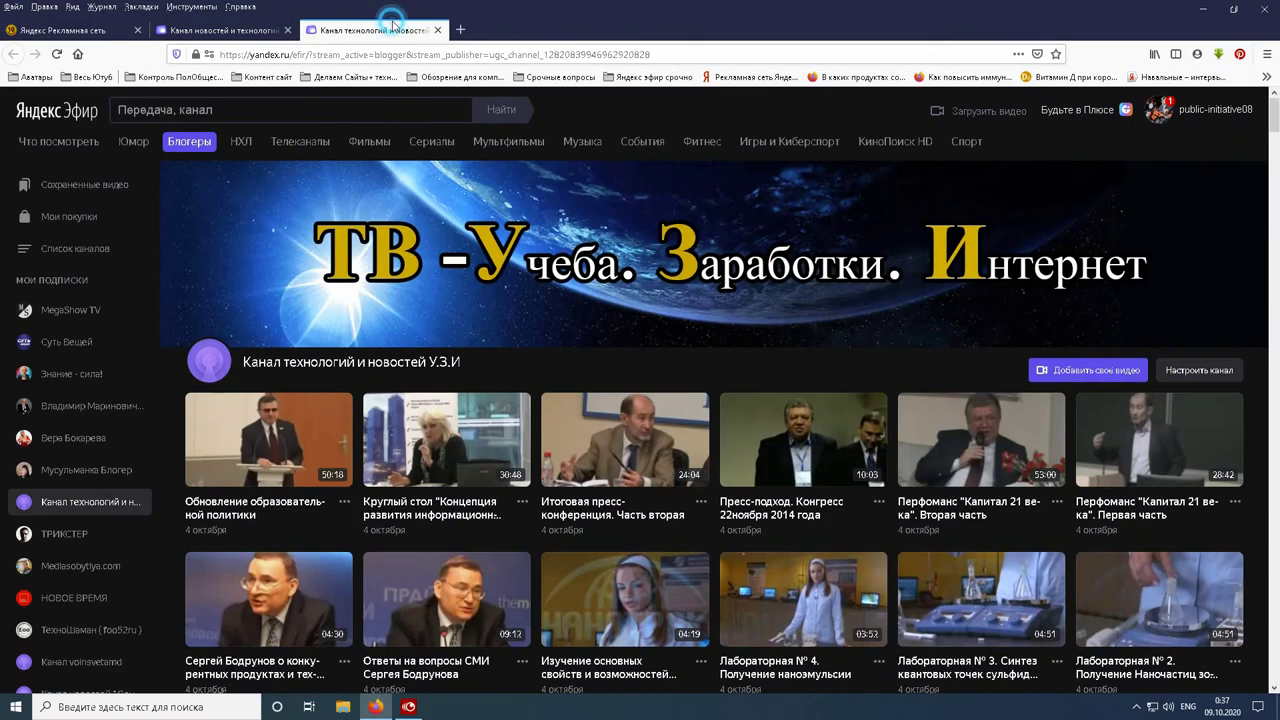
{"action": "left_click", "coordinate": [200, 30]}
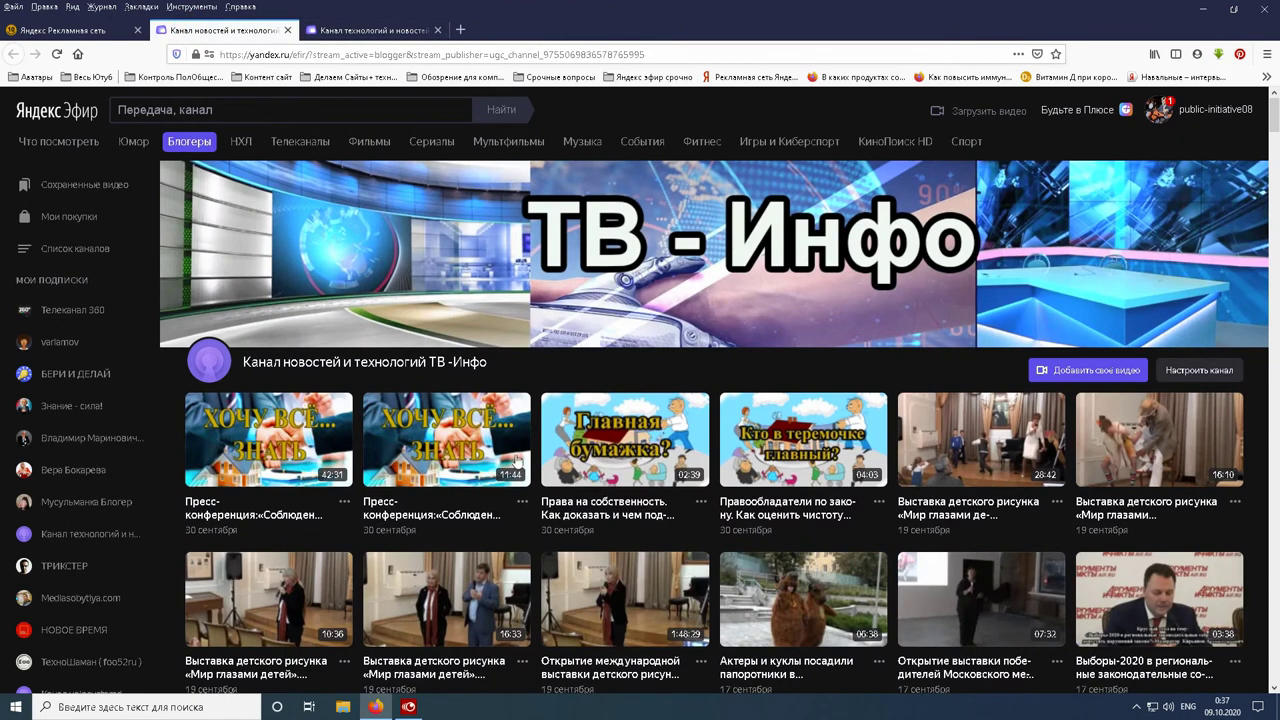
{"action": "left_click", "coordinate": [80, 32]}
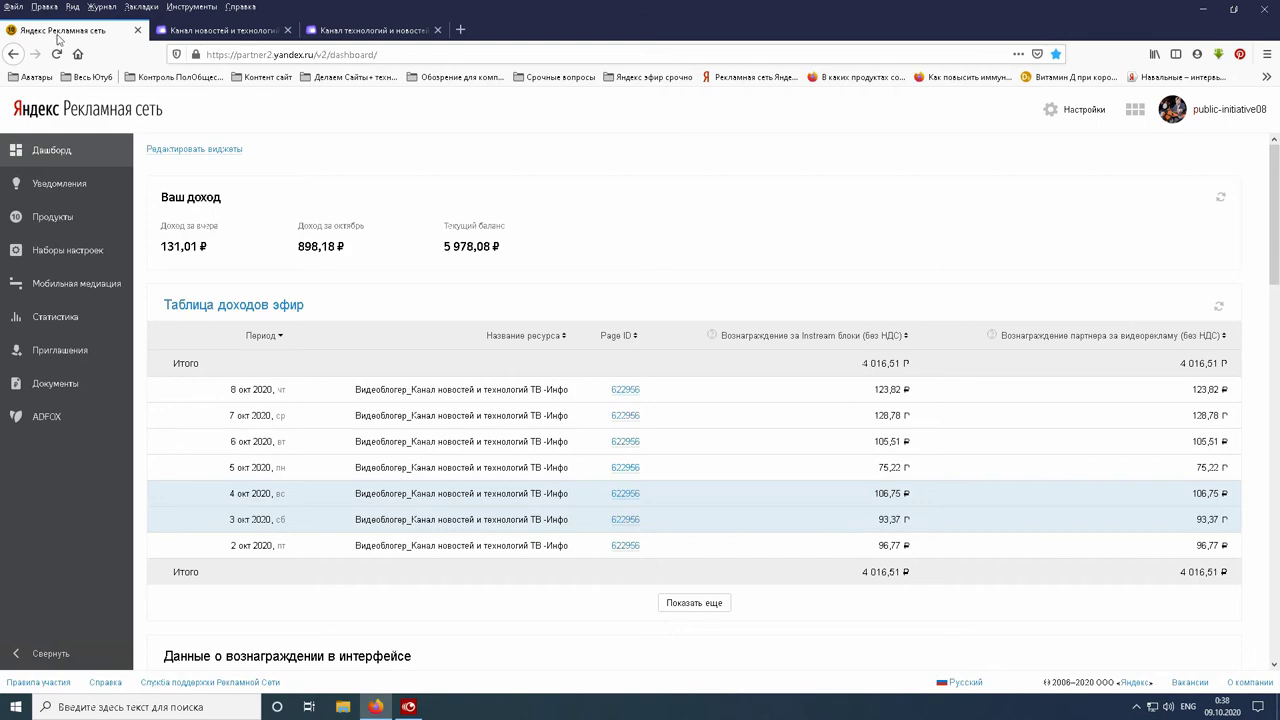
Close the two Яндекс Эфир channel pages, У.З.И and ТВ -Инфо, leaving only the advertising network dashboard open.
{"action": "left_click", "coordinate": [340, 35]}
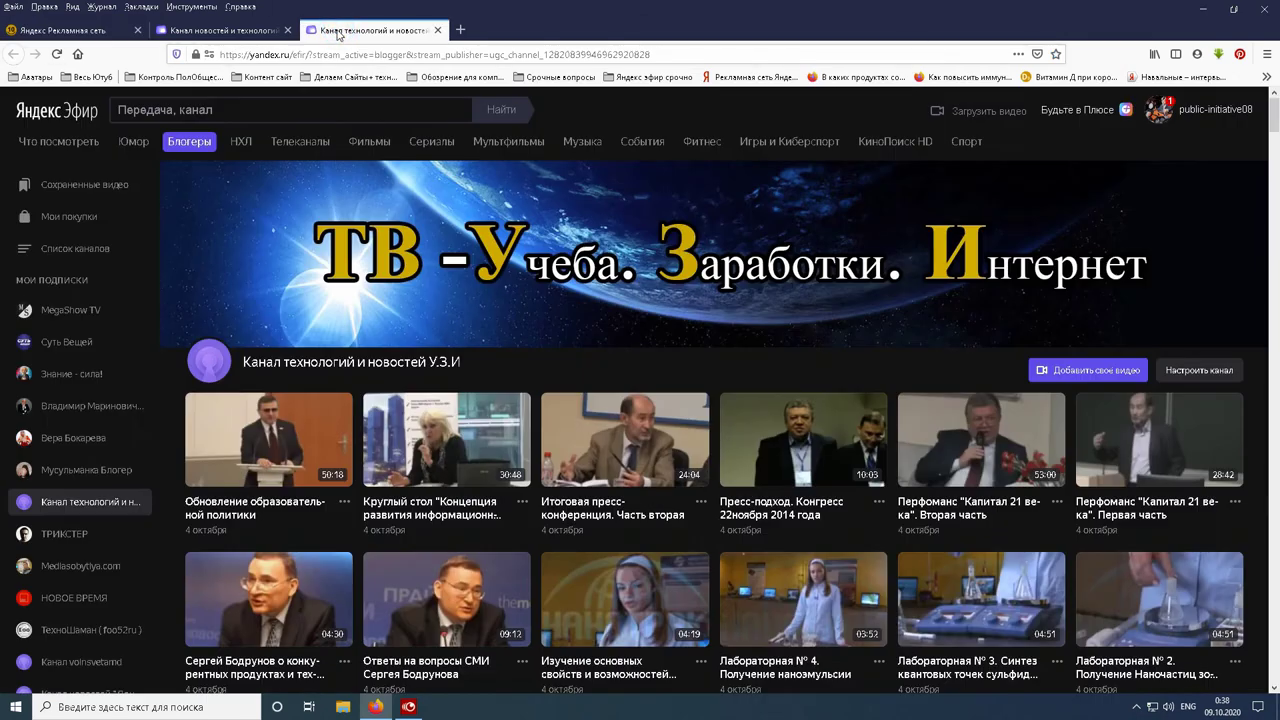
{"action": "left_click", "coordinate": [437, 30]}
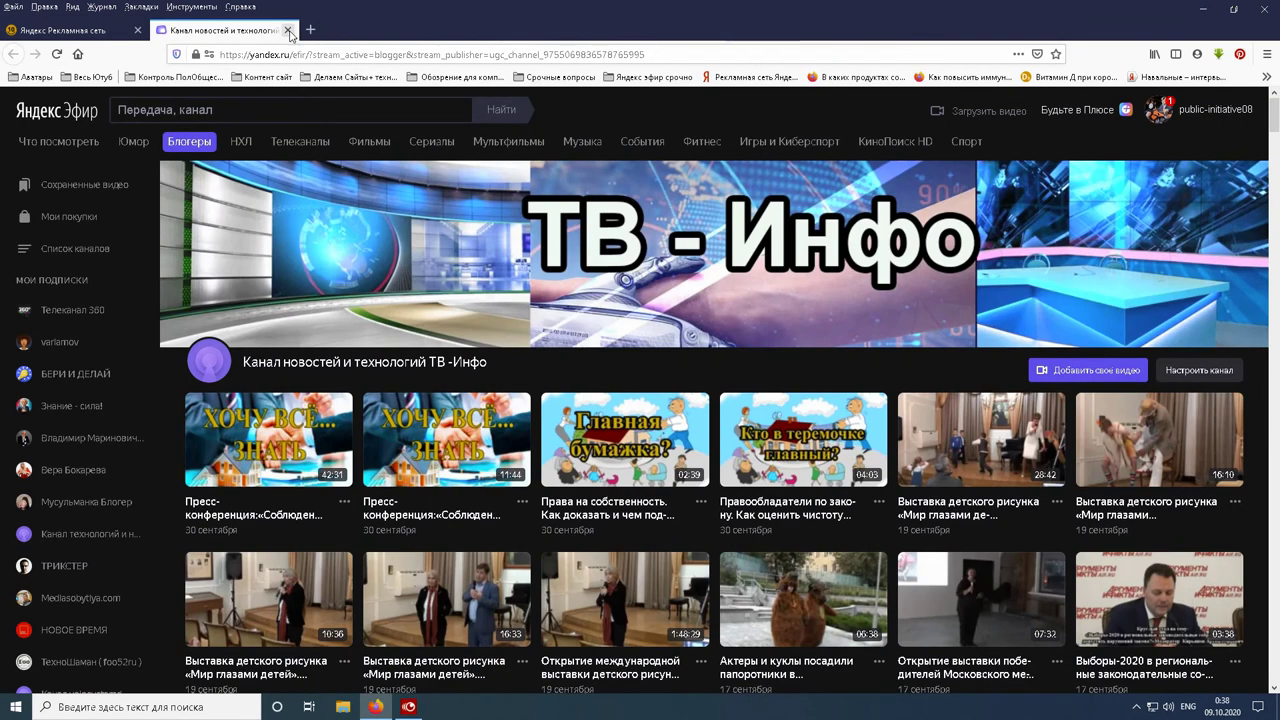
{"action": "left_click", "coordinate": [287, 30]}
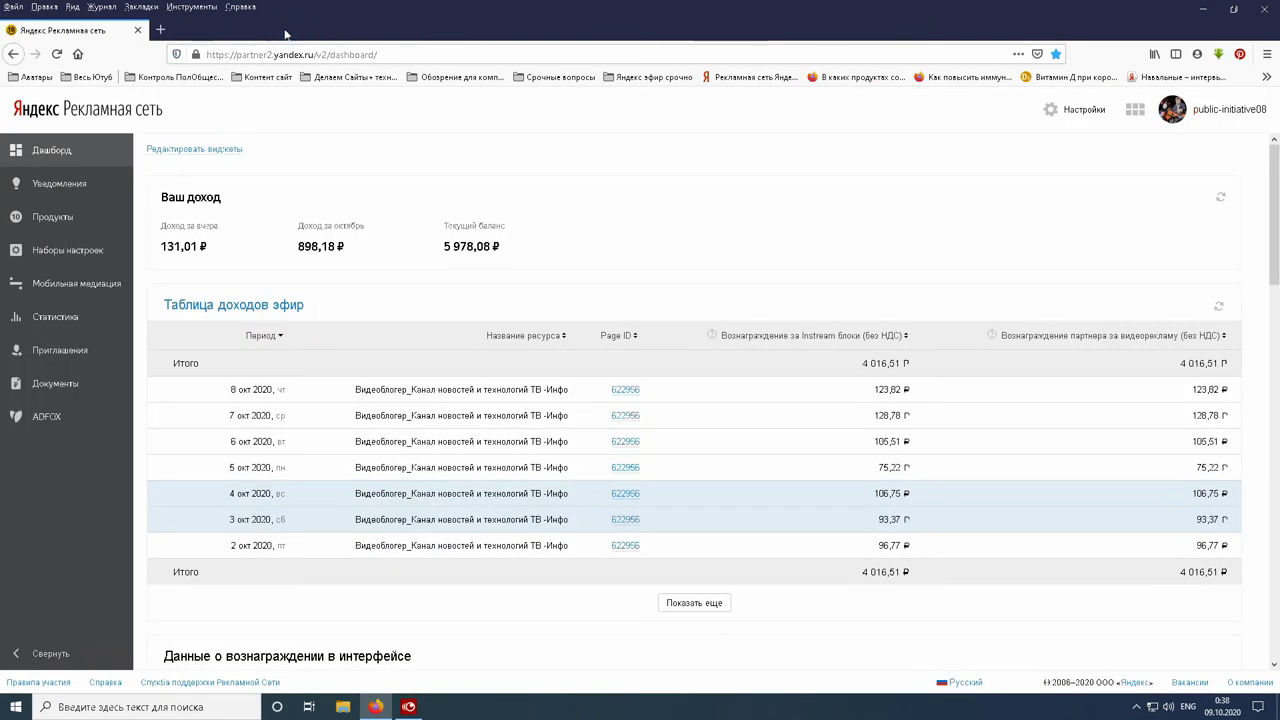
Open the list of Instream blocks among the products and go to page 4 of the list.
{"action": "left_click", "coordinate": [57, 219]}
{"action": "left_click", "coordinate": [189, 427]}
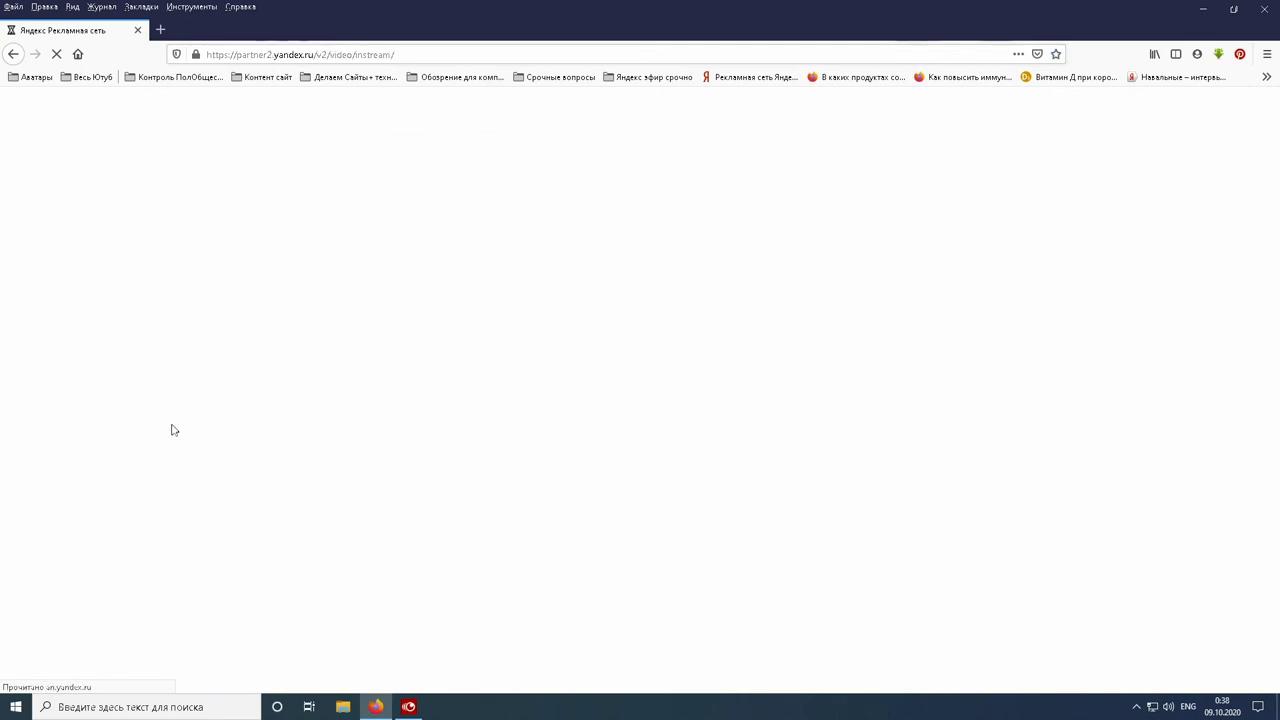
{"action": "scroll", "coordinate": [476, 537], "scroll_direction": "down", "scroll_amount": 3}
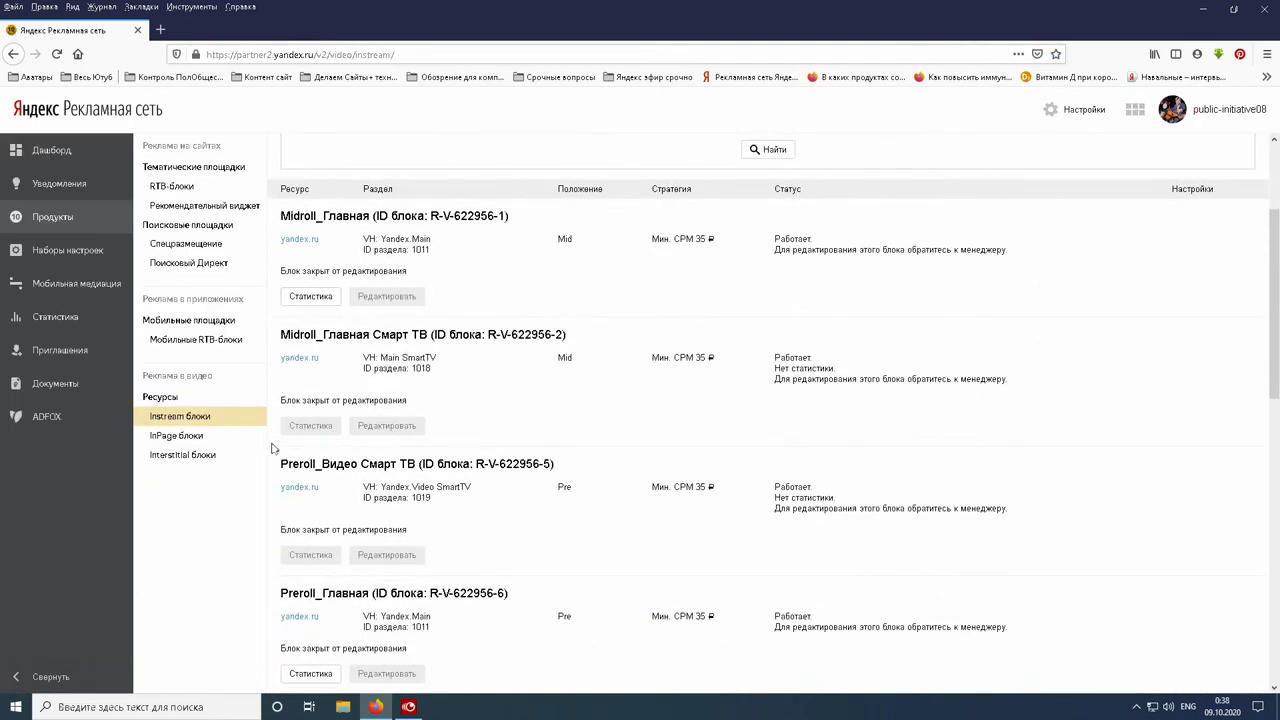
{"action": "scroll", "coordinate": [308, 438], "scroll_direction": "down", "scroll_amount": 5}
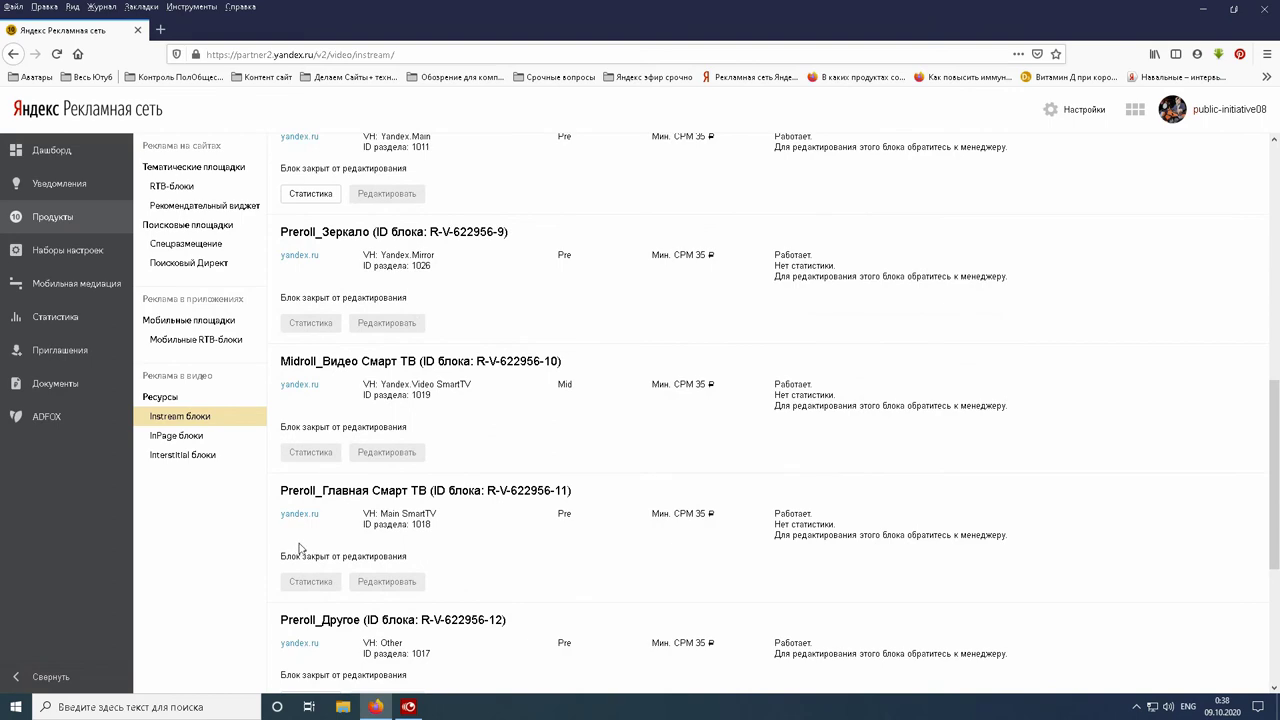
{"action": "scroll", "coordinate": [580, 554], "scroll_direction": "down", "scroll_amount": 3}
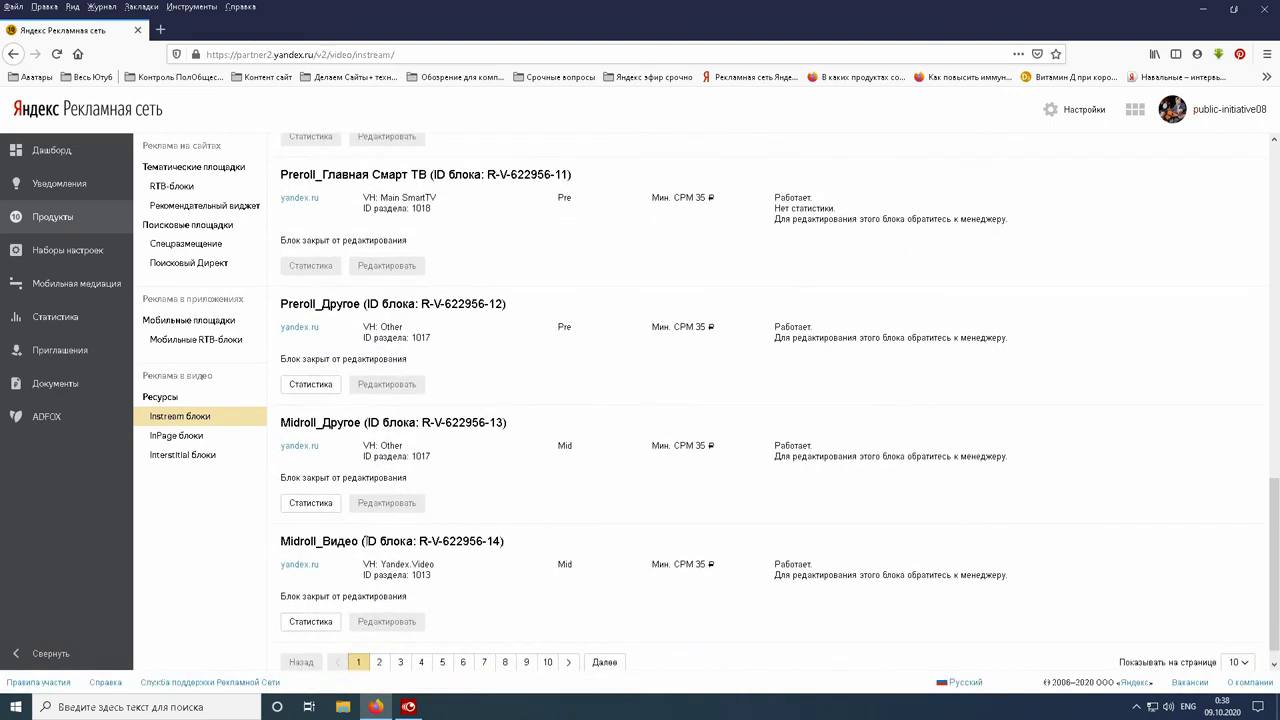
{"action": "left_click", "coordinate": [424, 663]}
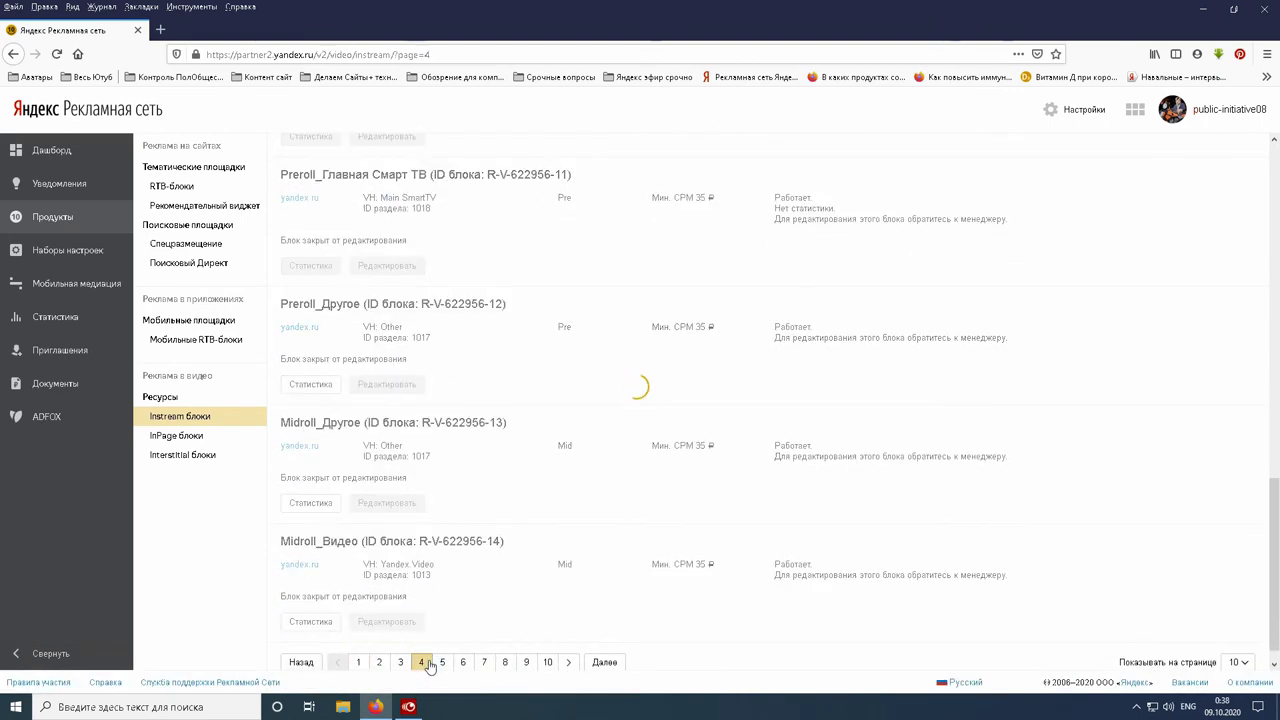
Examine the Instream blocks on page 4, including their sections, positions, strategies and available actions.
{"action": "scroll", "coordinate": [405, 515], "scroll_direction": "up", "scroll_amount": 2}
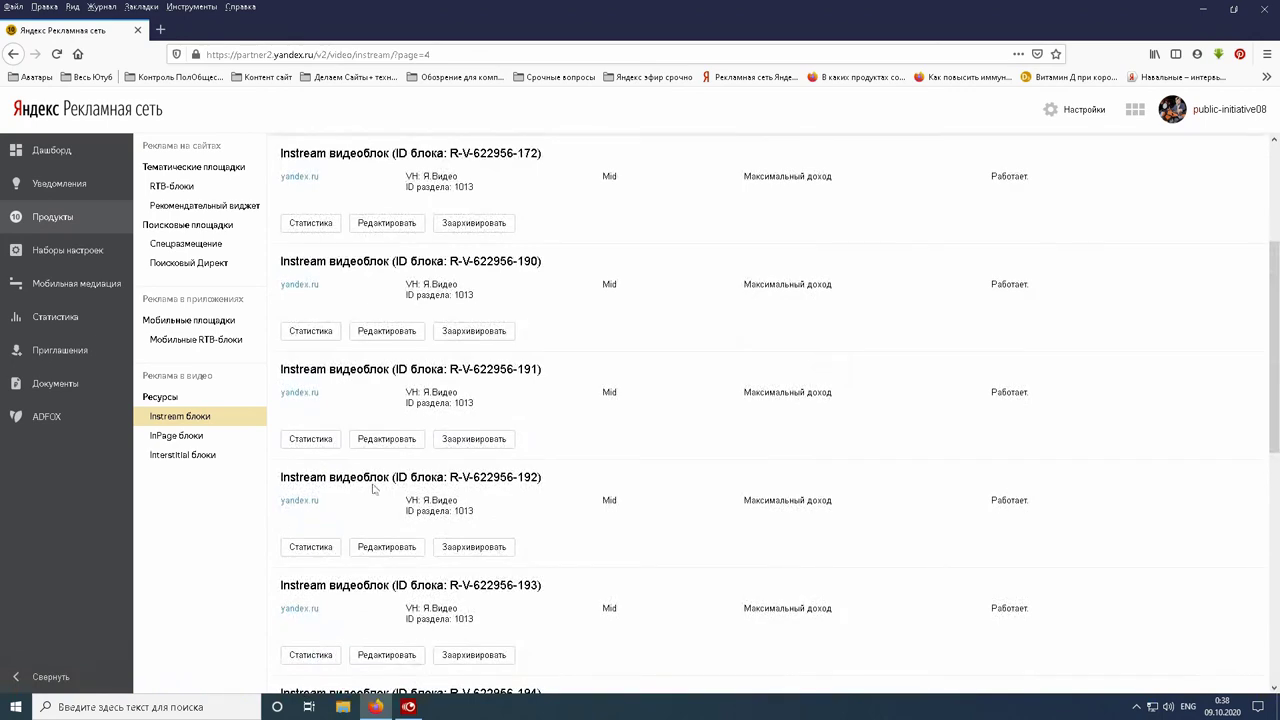
{"action": "scroll", "coordinate": [361, 474], "scroll_direction": "up", "scroll_amount": 2}
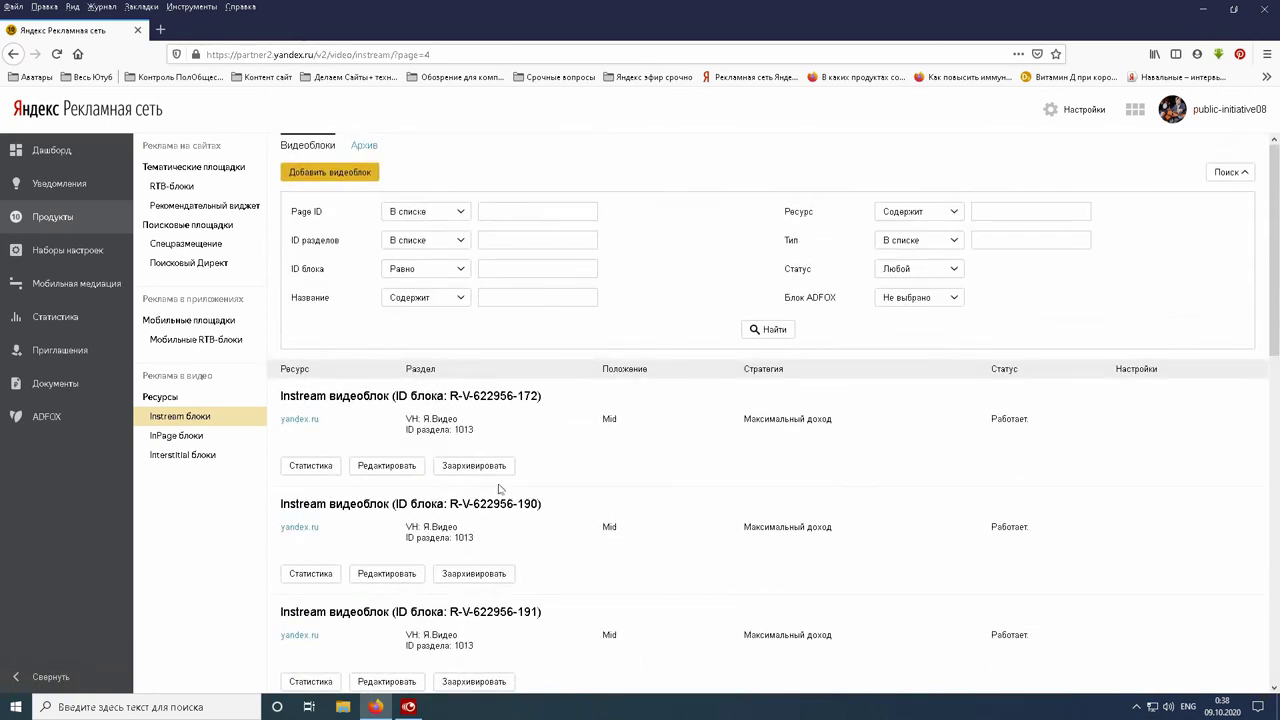
{"action": "scroll", "coordinate": [497, 488], "scroll_direction": "down", "scroll_amount": 8}
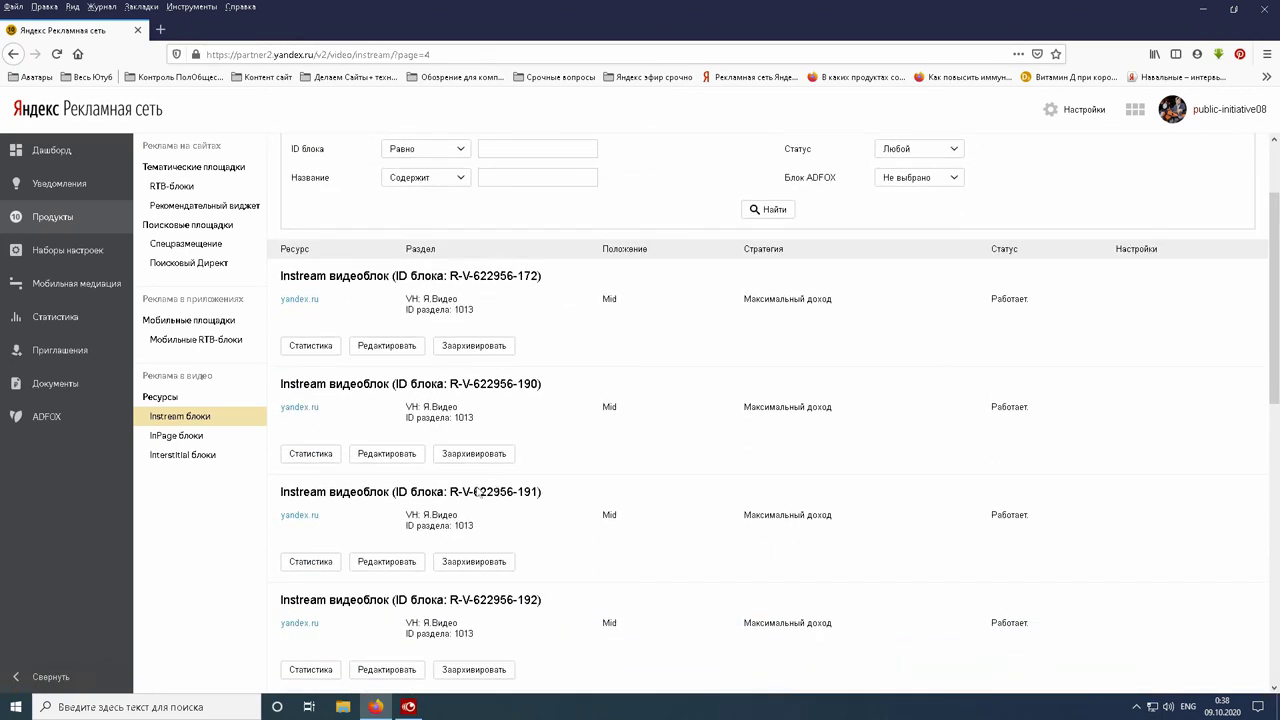
{"action": "scroll", "coordinate": [308, 462], "scroll_direction": "down", "scroll_amount": 6}
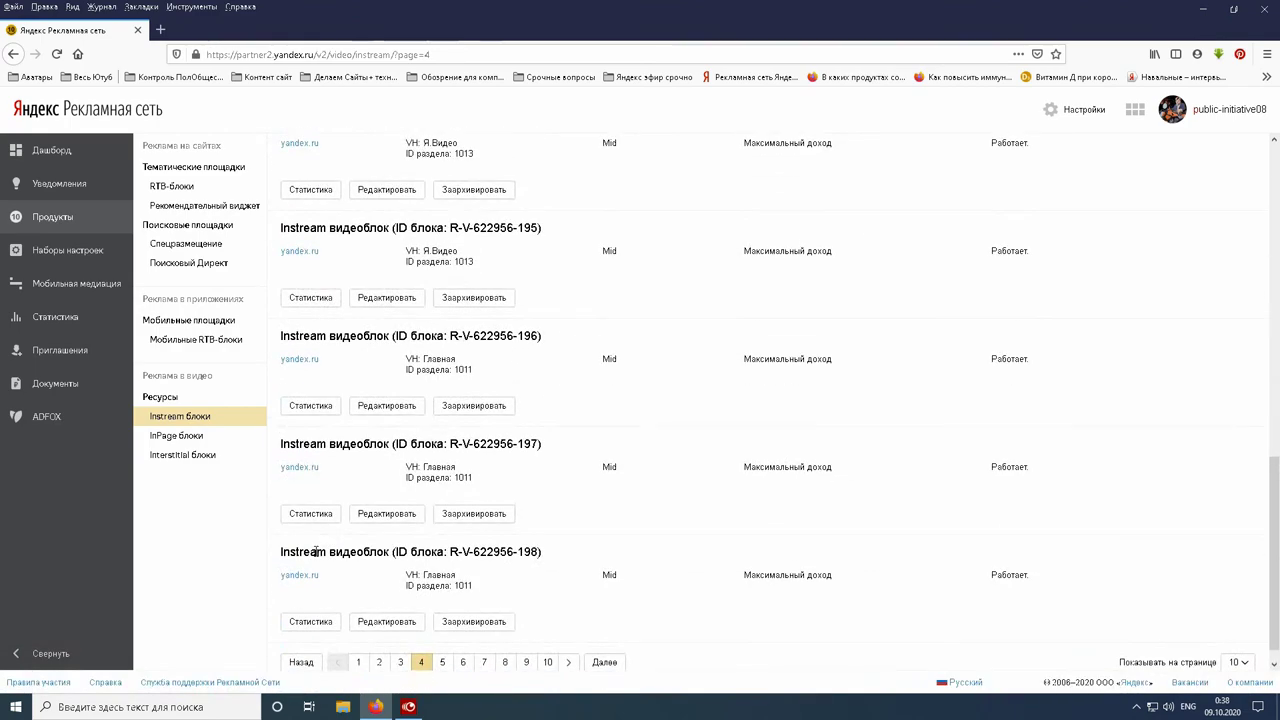
On page 10 of the Instream list, archive the Pause blocks for the VH: Сайт Правообладателя and VH: Zen sections.
{"action": "left_click", "coordinate": [548, 640]}
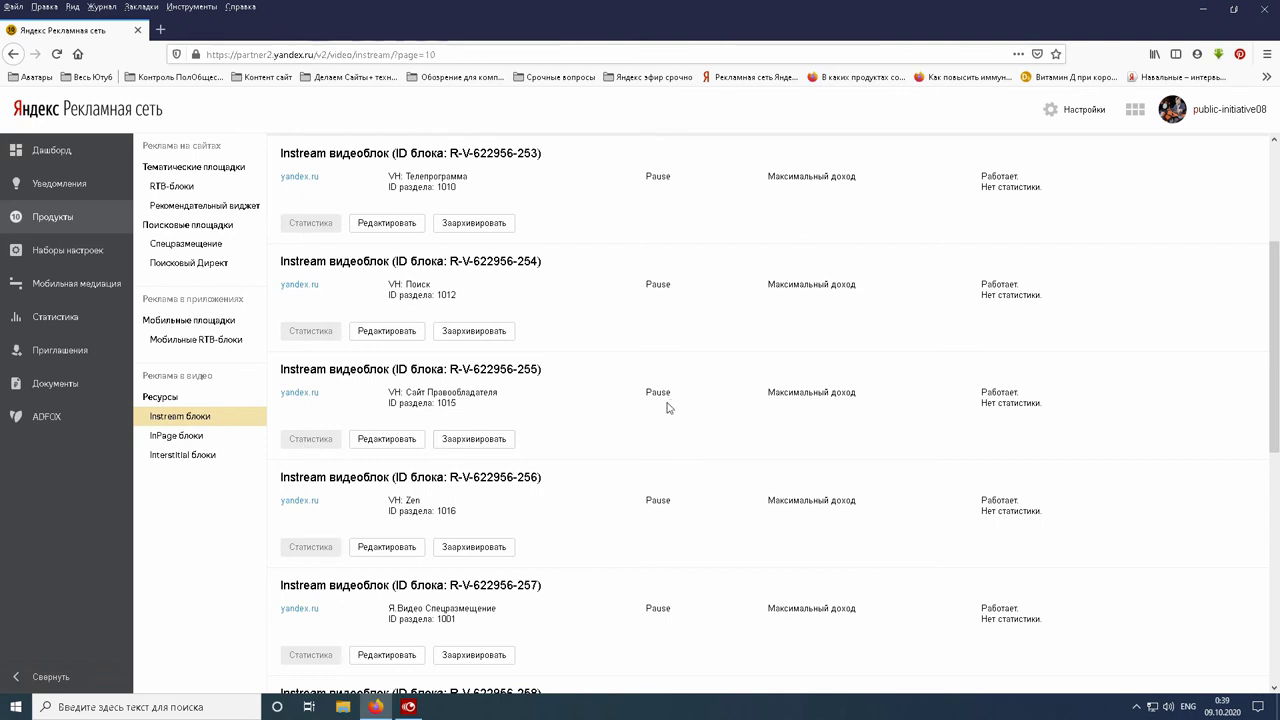
{"action": "left_click", "coordinate": [472, 443]}
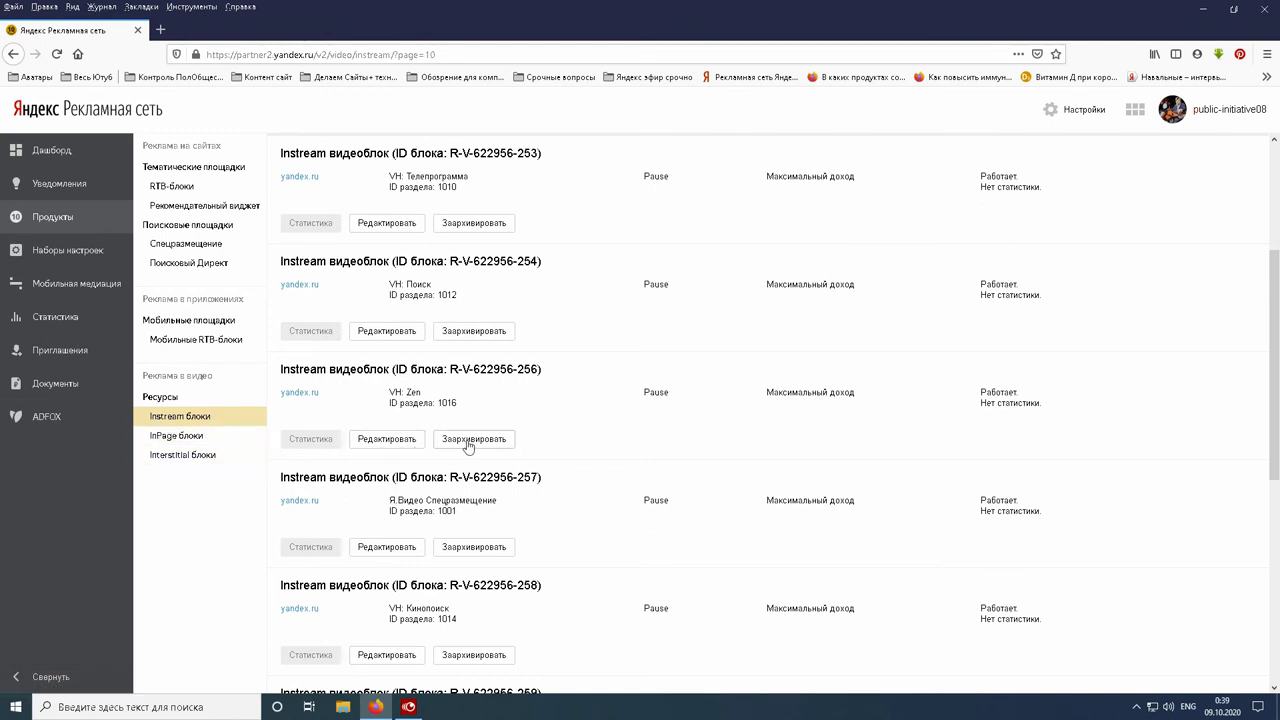
{"action": "left_click", "coordinate": [467, 443]}
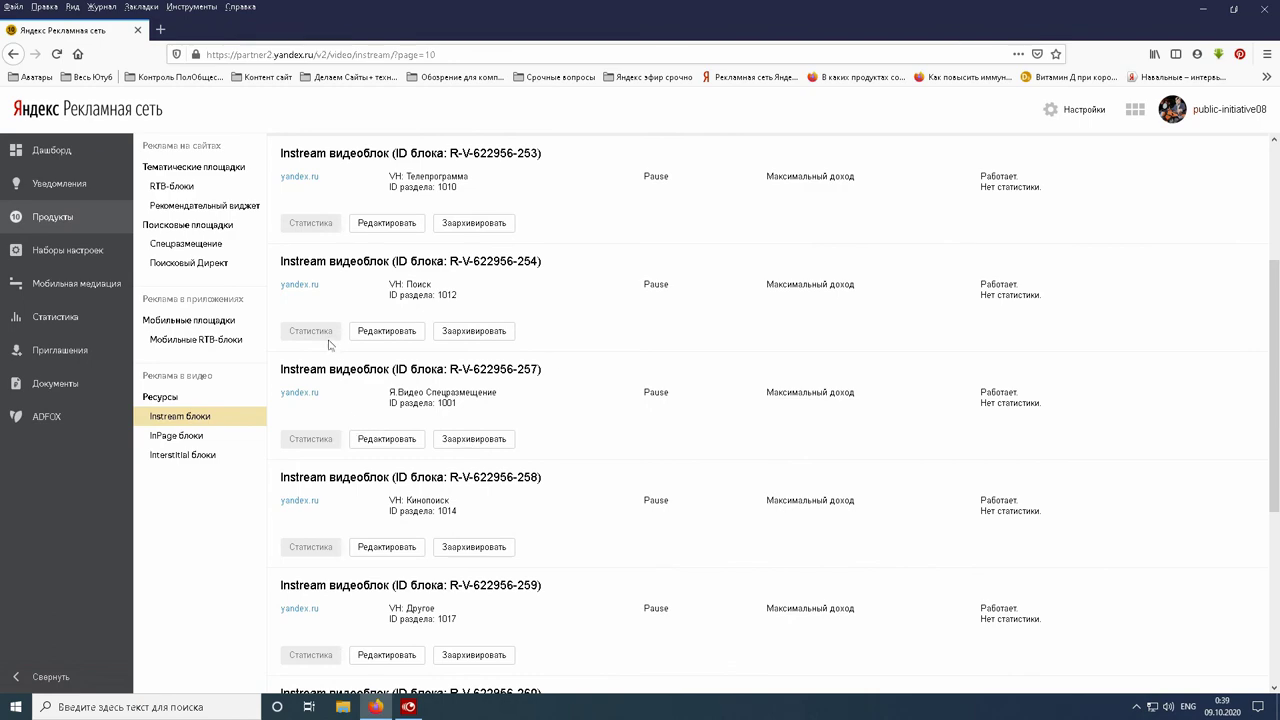
{"action": "scroll", "coordinate": [337, 349], "scroll_direction": "up", "scroll_amount": 3}
{"action": "scroll", "coordinate": [340, 420], "scroll_direction": "down", "scroll_amount": 6}
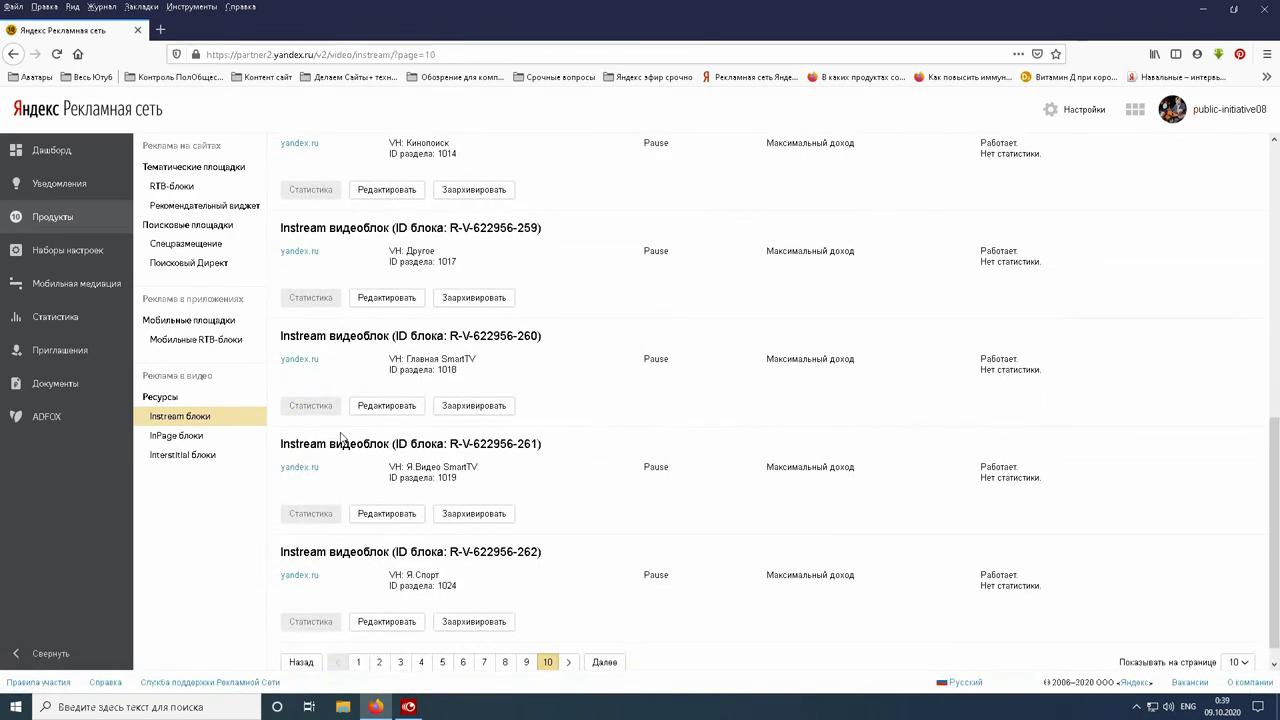